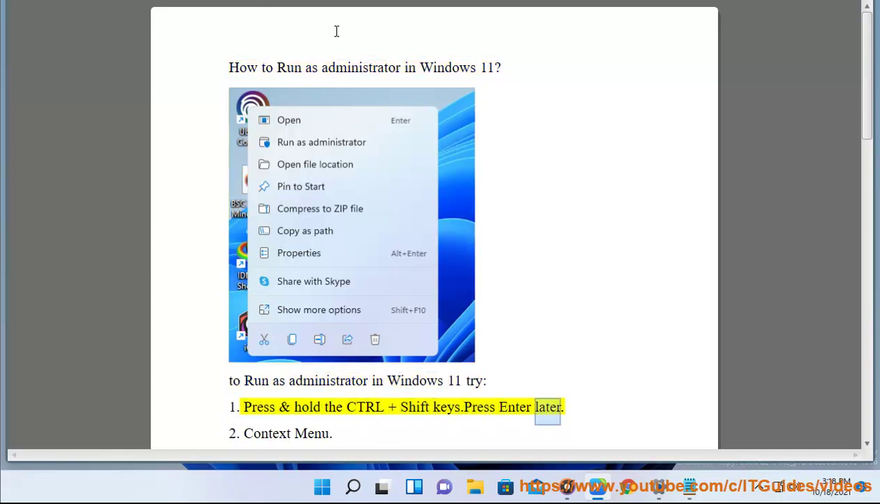
Step: Launch the On-Screen Keyboard, demonstrate the Ctrl + Shift combination on it, and minimize it
{"action": "left_click", "coordinate": [364, 489]}
{"action": "type", "text": "key"}
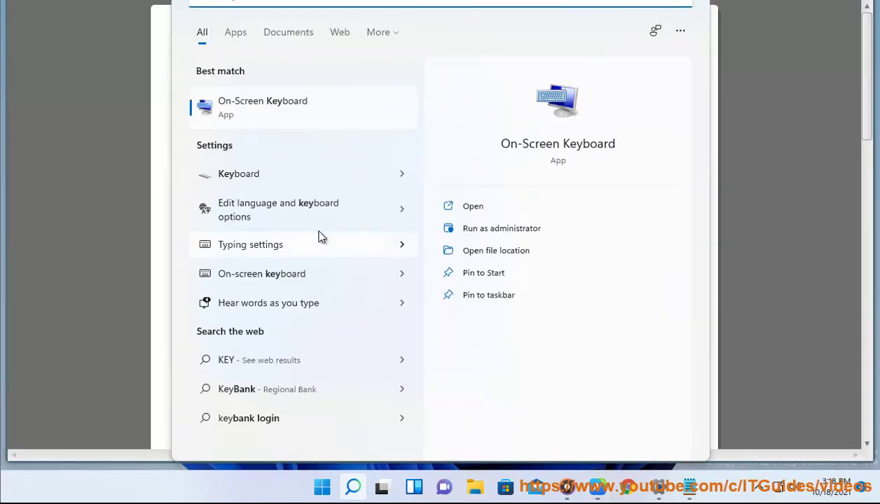
{"action": "left_click", "coordinate": [274, 102]}
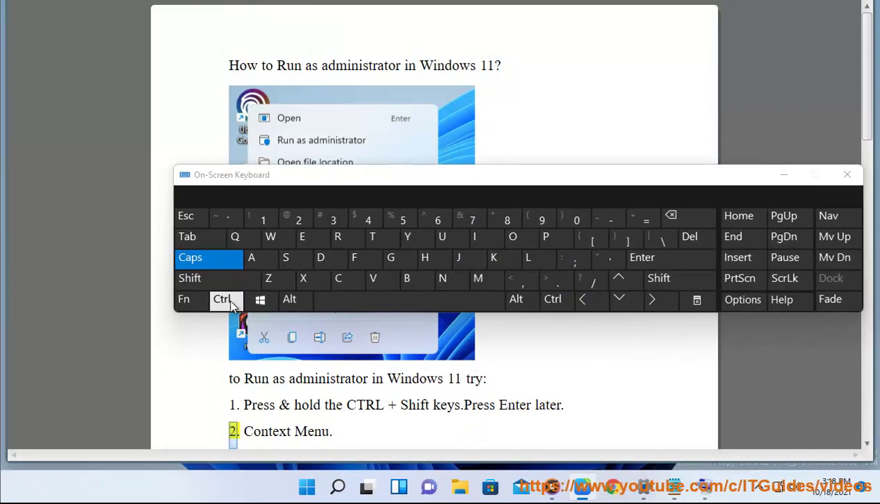
{"action": "left_click", "coordinate": [225, 299]}
{"action": "left_click", "coordinate": [203, 279]}
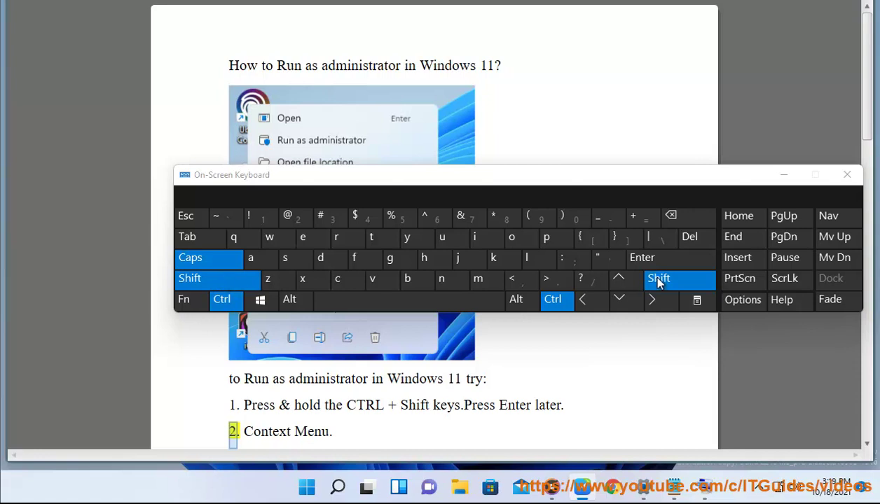
{"action": "left_click", "coordinate": [781, 173]}
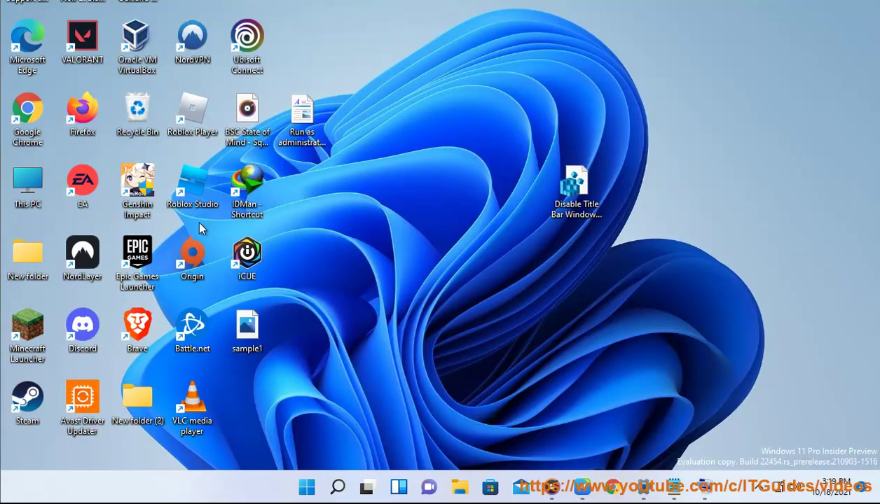
Step: Check the Roblox Studio desktop shortcut's context options for Run as administrator, then return to the instructions document
{"action": "right_click", "coordinate": [197, 201]}
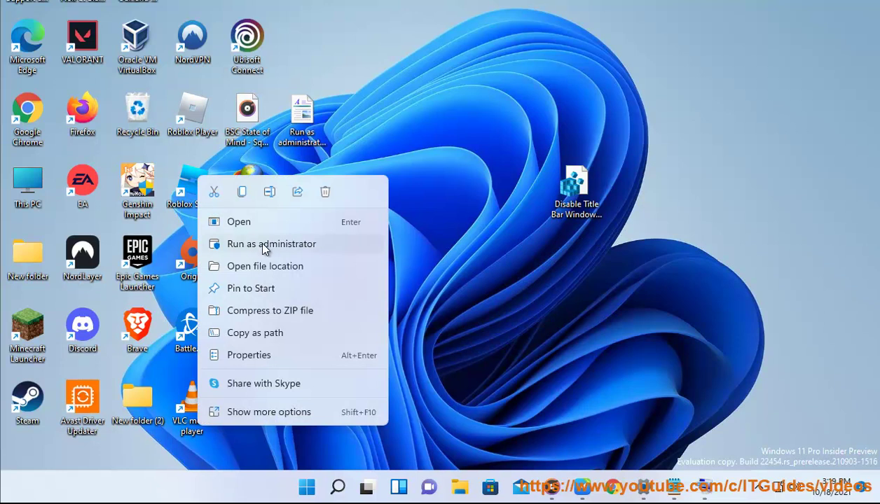
{"action": "left_click", "coordinate": [544, 279]}
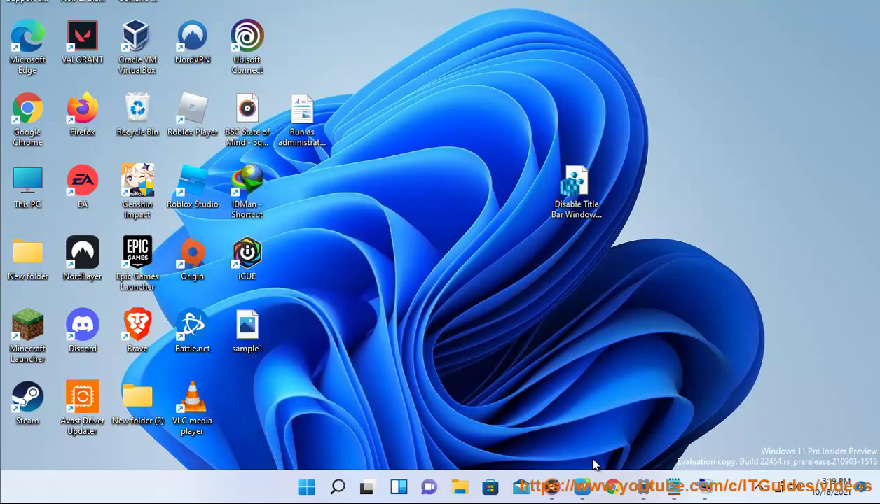
{"action": "left_click", "coordinate": [582, 487]}
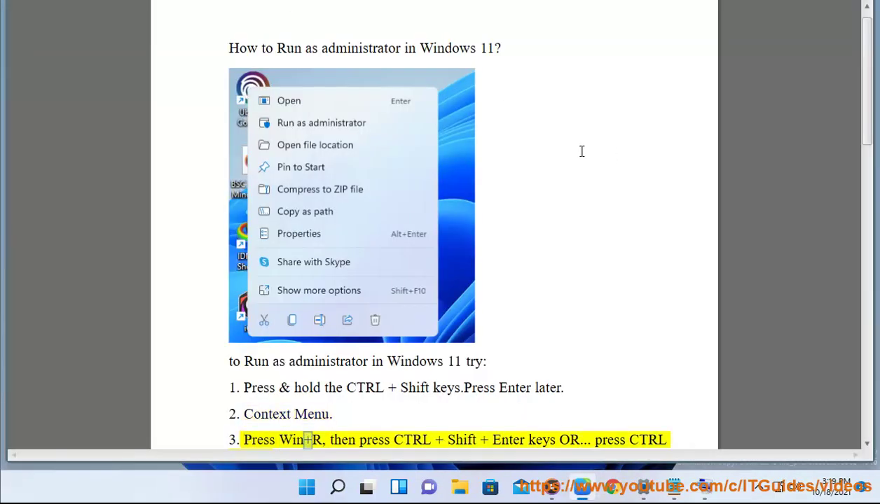
Step: Use the On-Screen Keyboard to bring up the Run dialog with regedit, then dismiss the dialog and minimize the keyboard
{"action": "key", "text": "ctrl+super+o"}
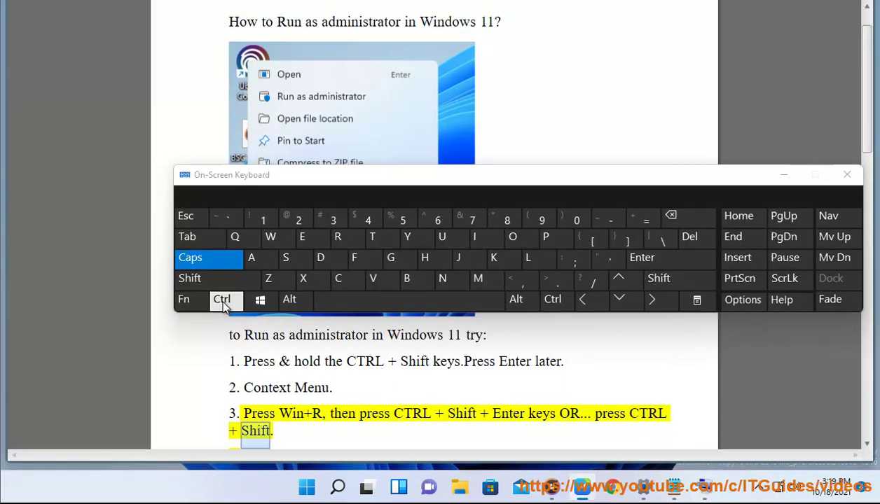
{"action": "left_click", "coordinate": [259, 300]}
{"action": "left_click", "coordinate": [339, 244]}
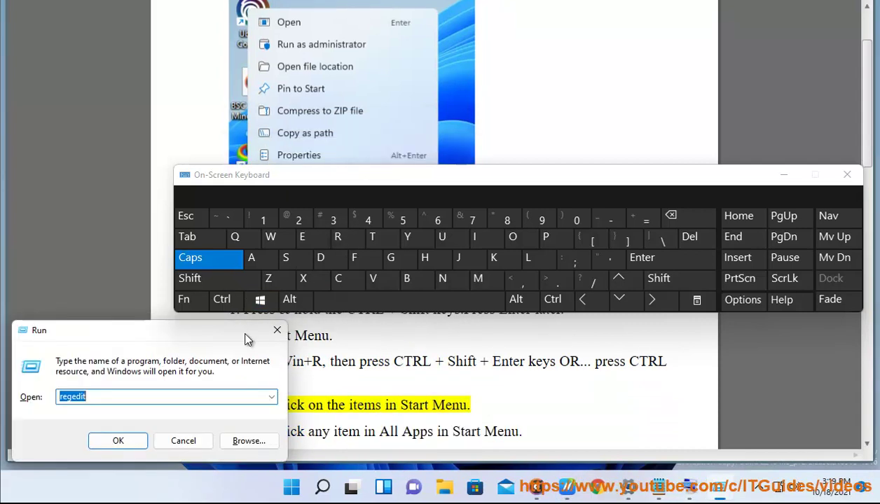
{"action": "key", "text": "ctrl+shift+Return"}
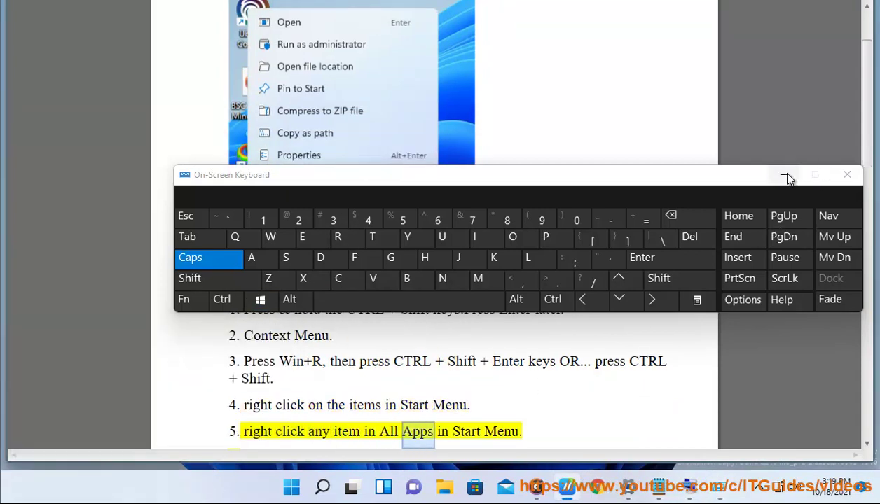
{"action": "left_click", "coordinate": [783, 174]}
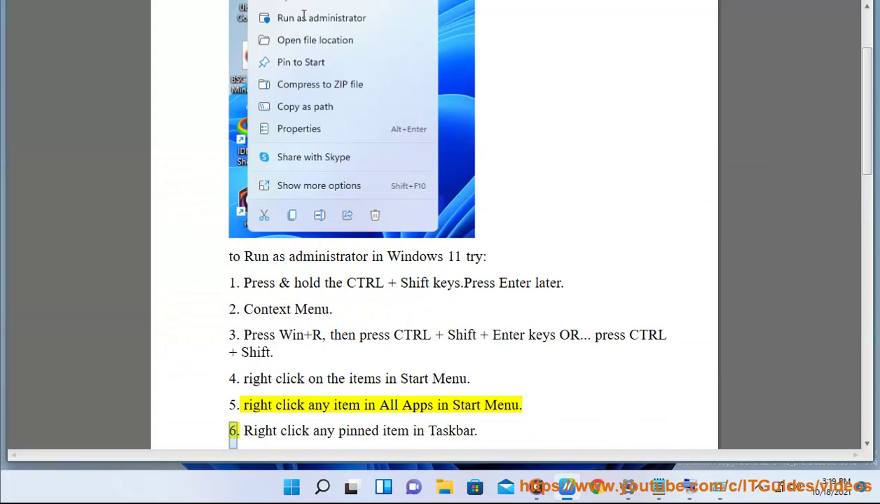
Step: Examine the context options of the pinned Start apps Netflix, Edge and Office for Run as administrator
{"action": "left_click_drag", "start_coordinate": [475, 384], "coordinate": [336, 382]}
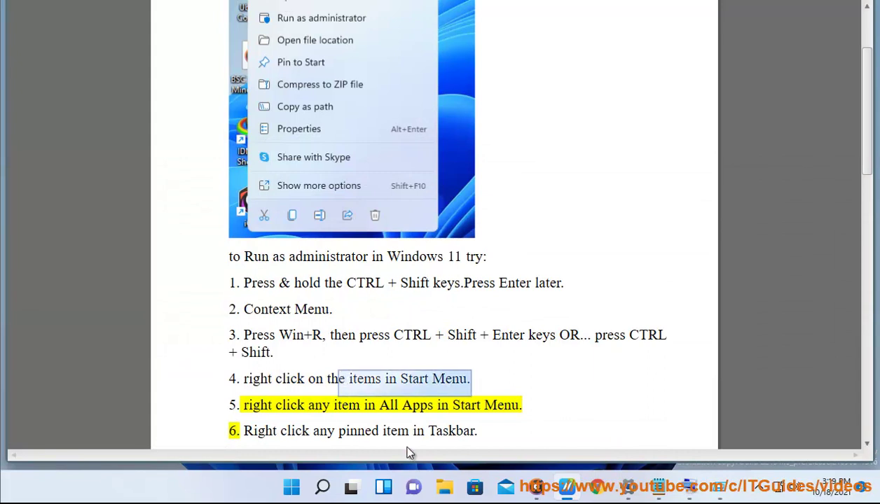
{"action": "left_click", "coordinate": [291, 488]}
{"action": "right_click", "coordinate": [477, 198]}
{"action": "right_click", "coordinate": [540, 144]}
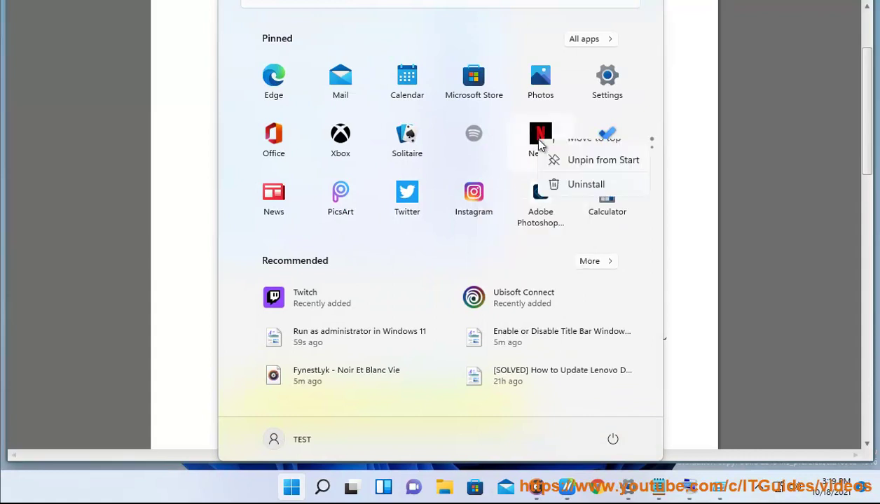
{"action": "right_click", "coordinate": [286, 74]}
{"action": "right_click", "coordinate": [286, 73]}
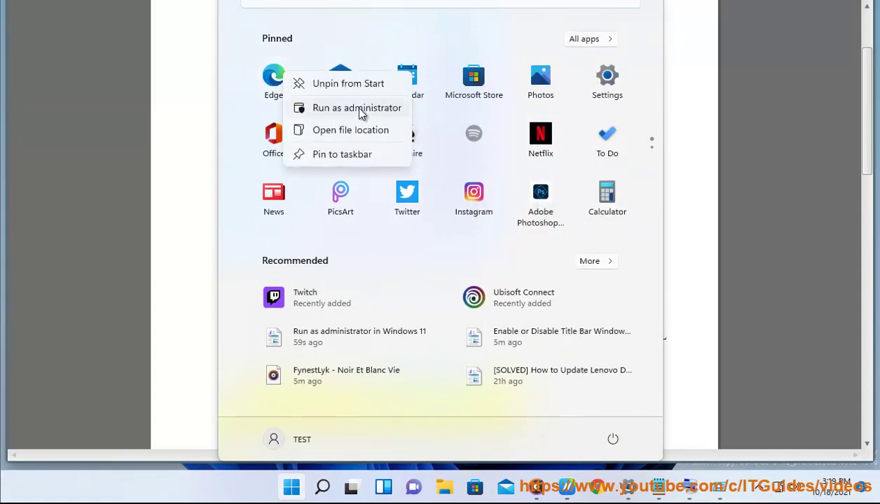
{"action": "right_click", "coordinate": [267, 135]}
{"action": "right_click", "coordinate": [268, 134]}
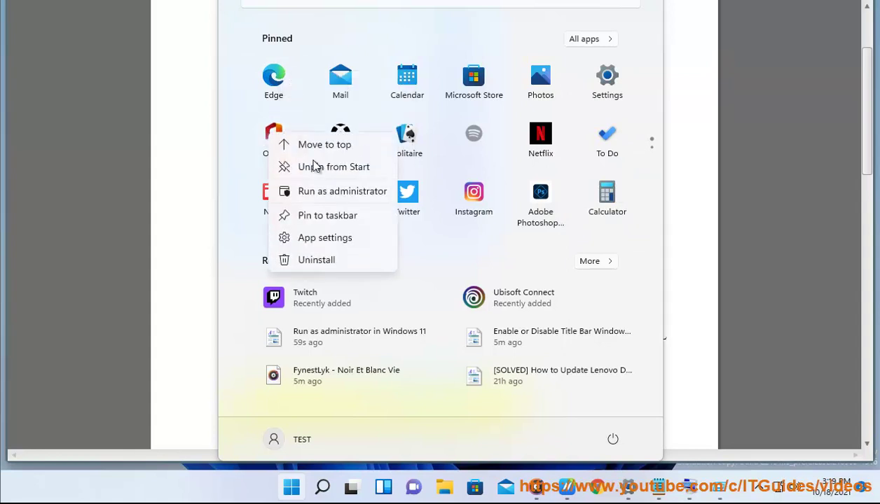
{"action": "left_click", "coordinate": [447, 244]}
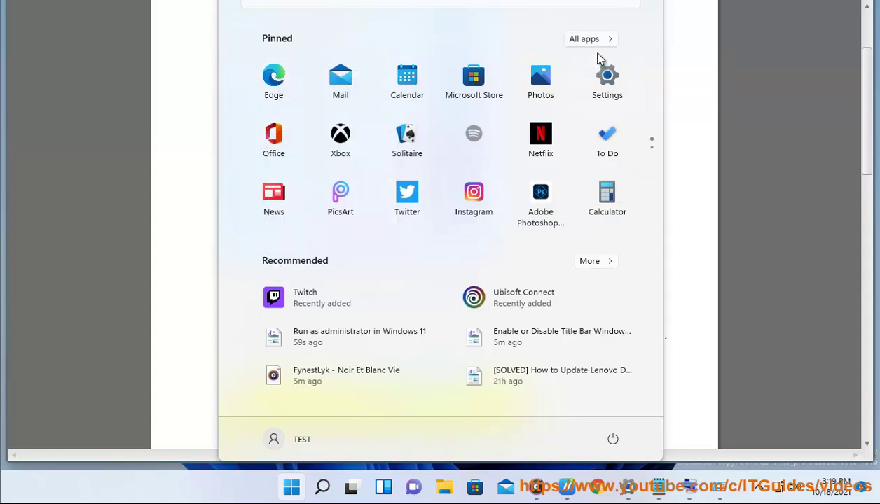
Step: Inspect the extra options of 3D Viewer and Brave in the full app list for Run as administrator, then return to the document
{"action": "left_click", "coordinate": [594, 43]}
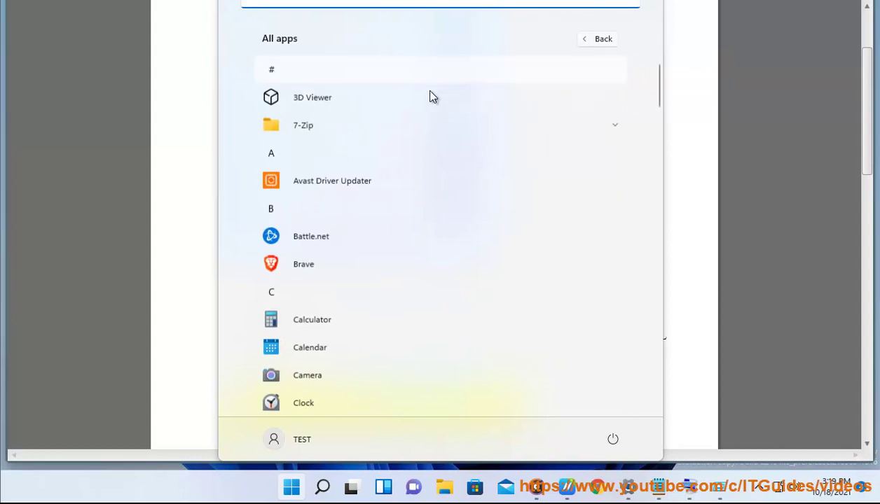
{"action": "right_click", "coordinate": [302, 99]}
{"action": "mouse_move", "coordinate": [339, 133]}
{"action": "left_click", "coordinate": [509, 287]}
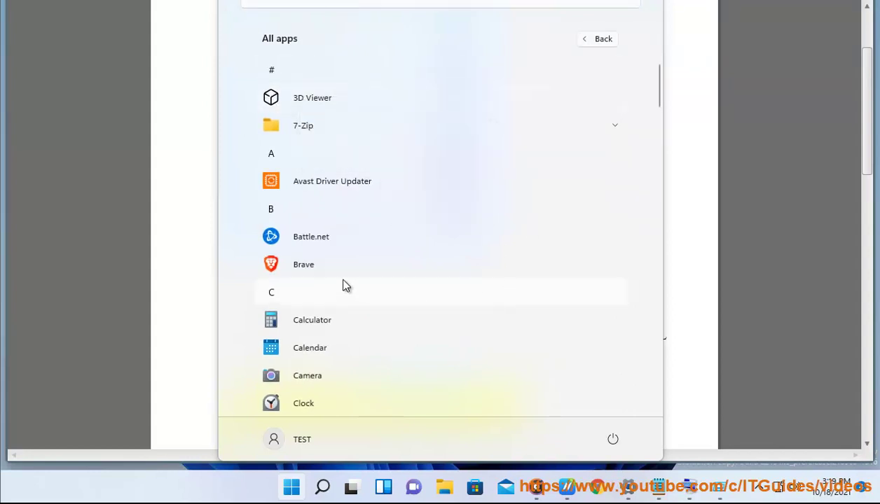
{"action": "right_click", "coordinate": [309, 268]}
{"action": "mouse_move", "coordinate": [344, 309]}
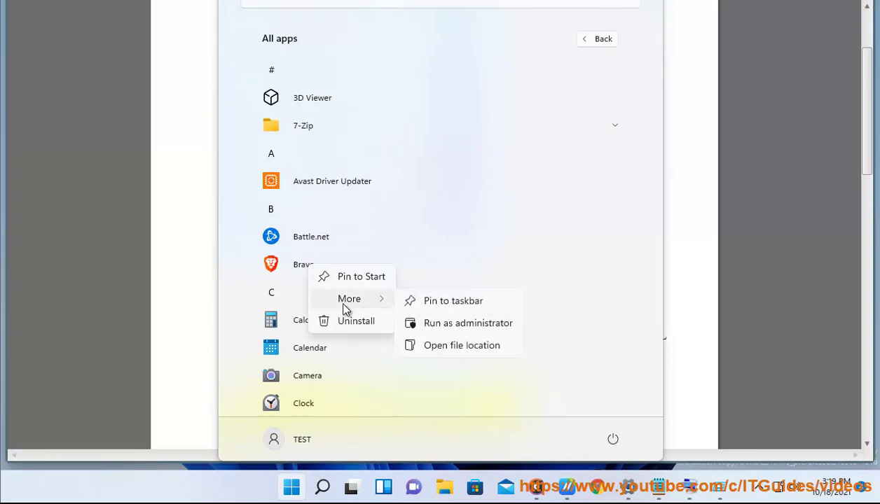
{"action": "left_click", "coordinate": [595, 332]}
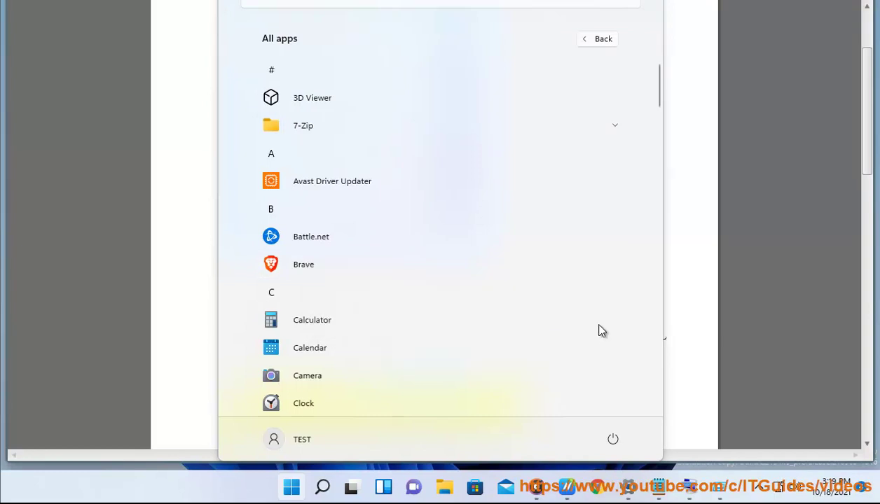
{"action": "left_click", "coordinate": [802, 155]}
{"action": "left_click", "coordinate": [492, 376]}
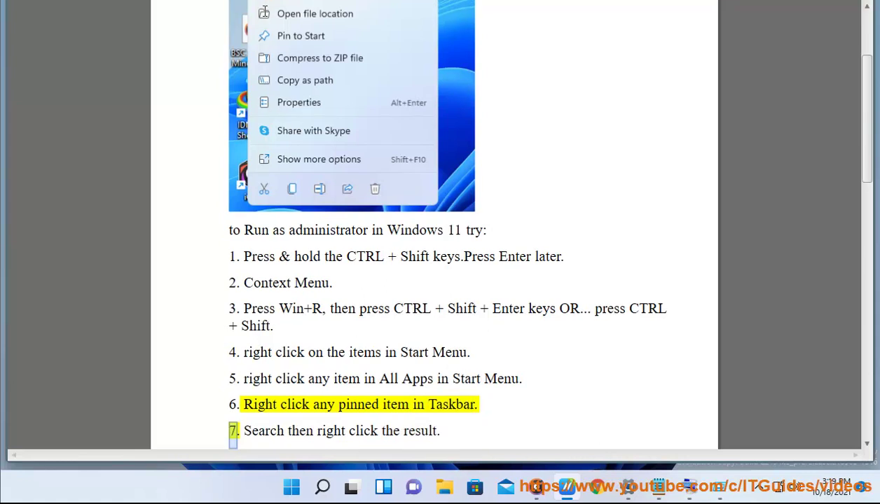
Step: Check the context options of the taskbar's Microsoft Store and Google Chrome items
{"action": "right_click", "coordinate": [475, 486]}
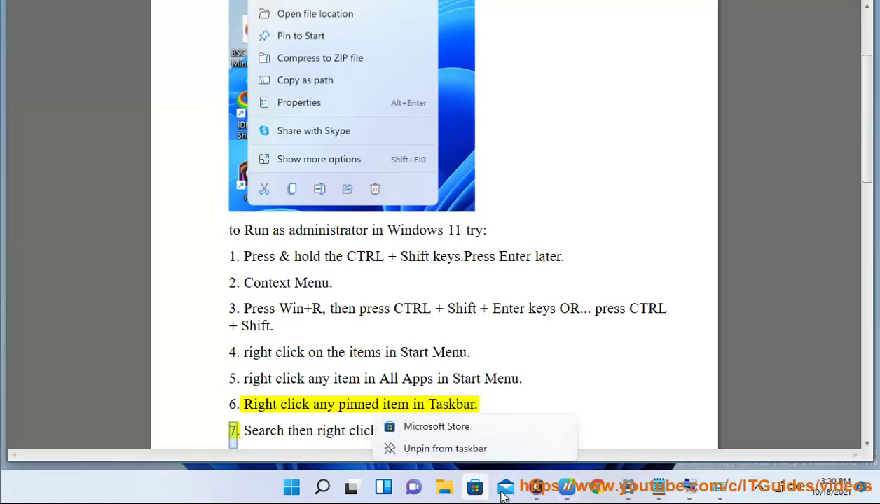
{"action": "right_click", "coordinate": [595, 488]}
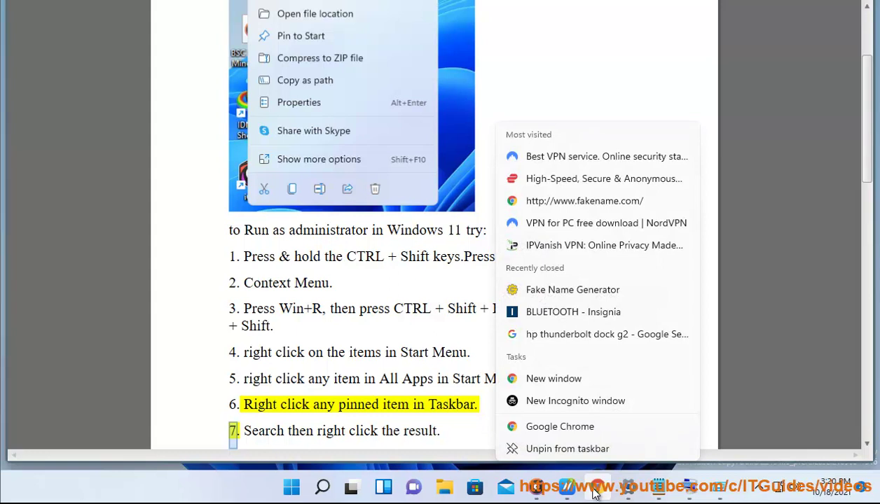
{"action": "left_click", "coordinate": [752, 393]}
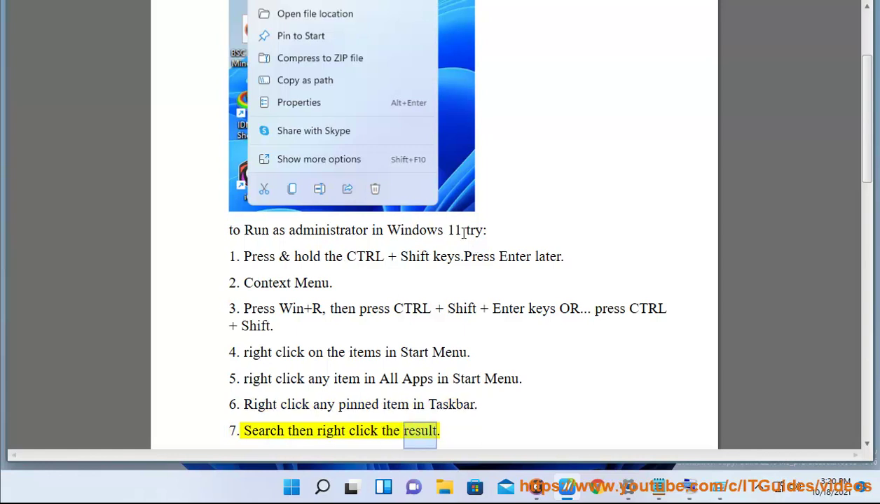
Step: Search Windows for cmd and review the launch options offered for Command Prompt, then close the search
{"action": "left_click", "coordinate": [322, 486]}
{"action": "type", "text": "cmd"}
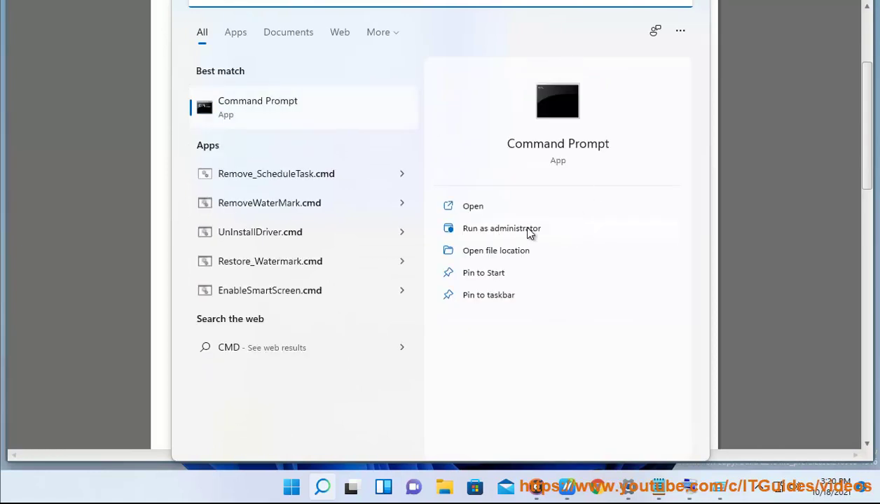
{"action": "left_click", "coordinate": [788, 250]}
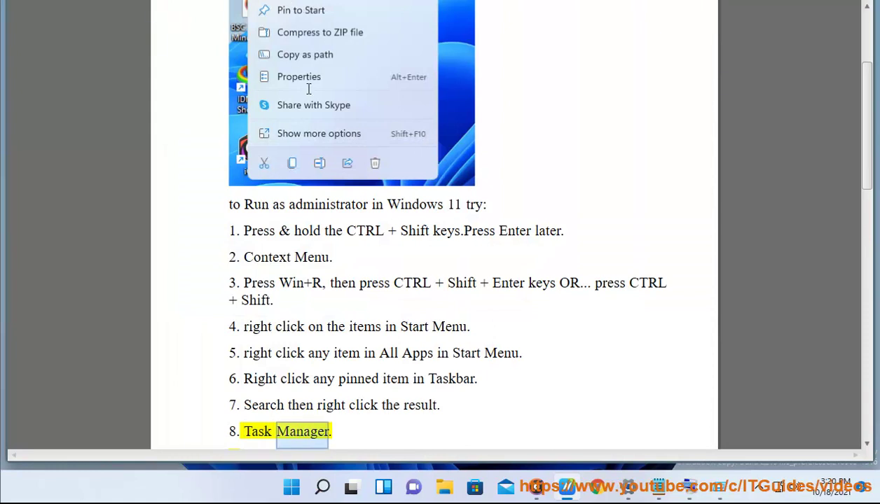
{"action": "left_click", "coordinate": [324, 486]}
{"action": "type", "text": "TAS"}
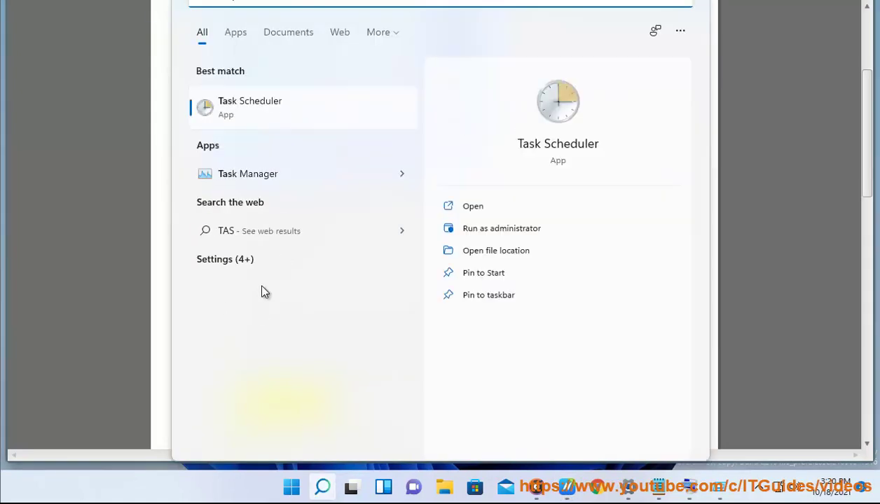
{"action": "key", "text": "Escape"}
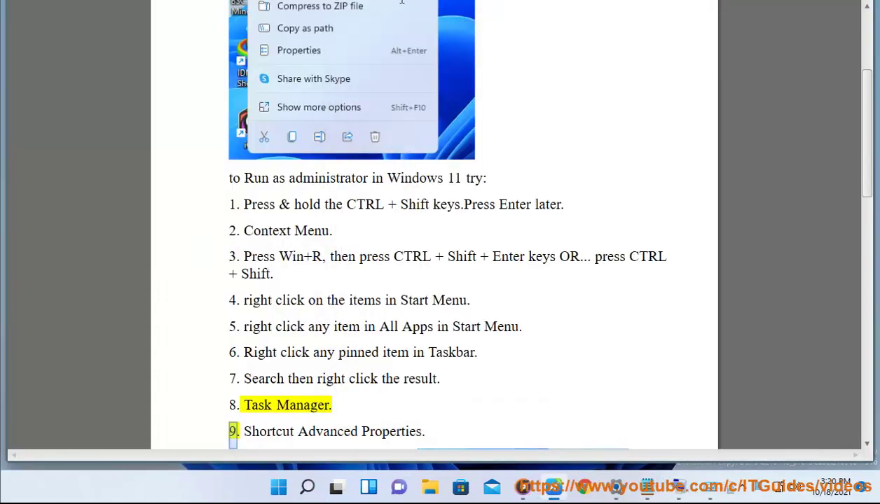
{"action": "key", "text": "super+r"}
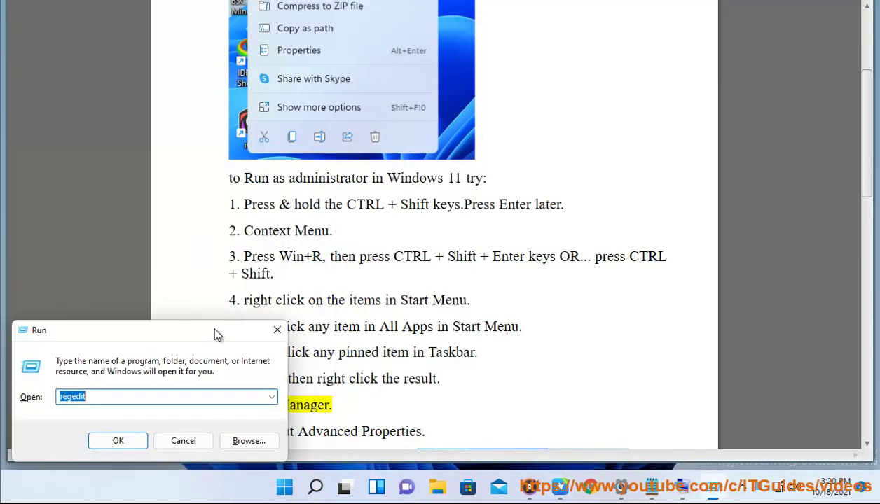
{"action": "left_click", "coordinate": [183, 441]}
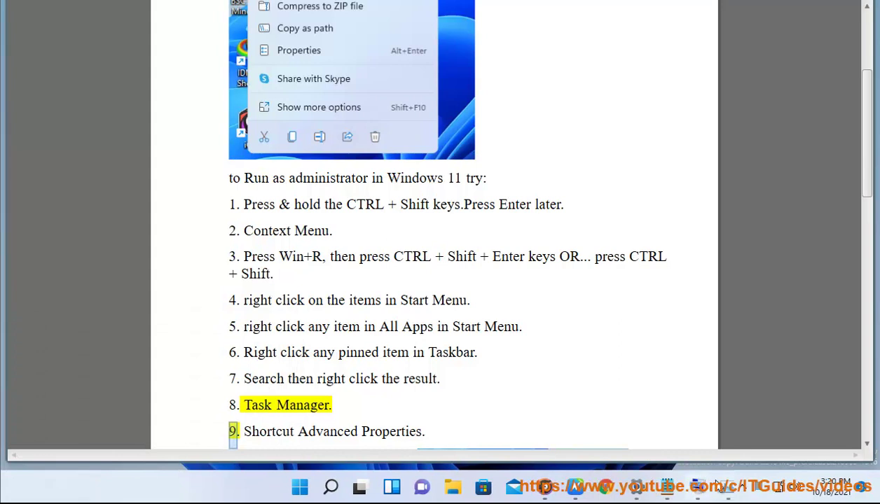
Step: Set up a new regedit task with administrative privileges in Task Manager, then cancel it and close Task Manager
{"action": "key", "text": "ctrl+shift+Escape"}
{"action": "left_click", "coordinate": [351, 48]}
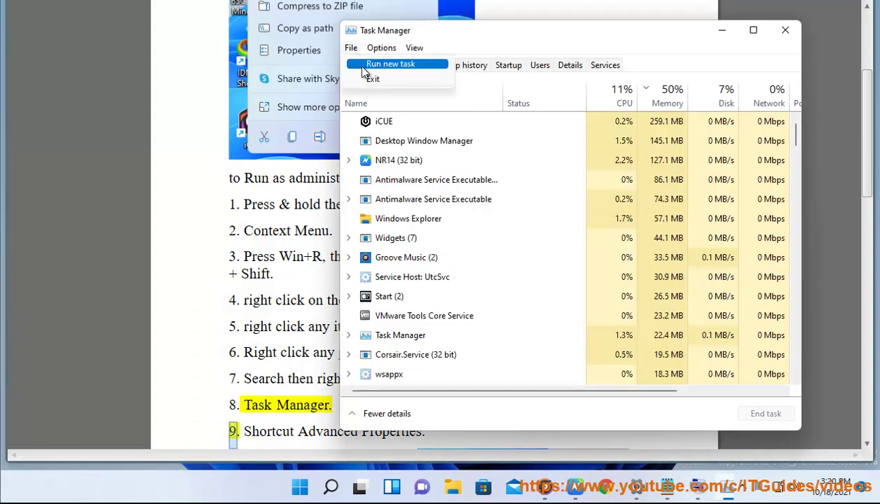
{"action": "left_click", "coordinate": [376, 65]}
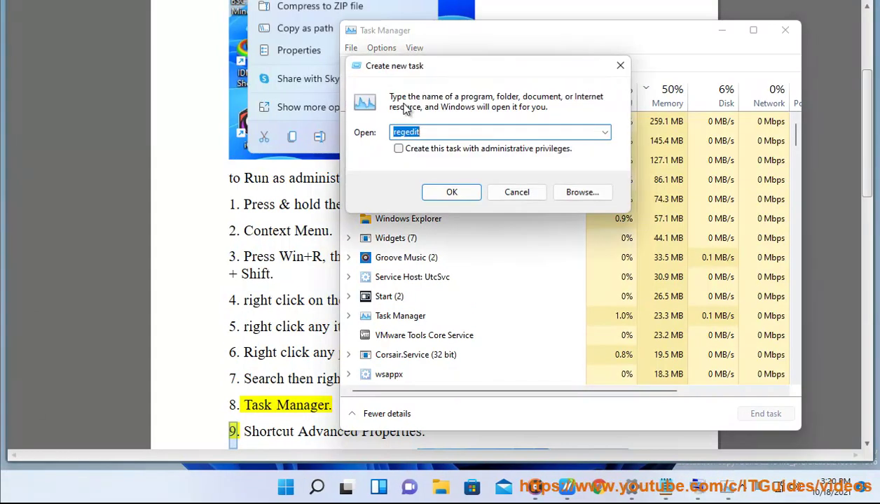
{"action": "left_click", "coordinate": [418, 153]}
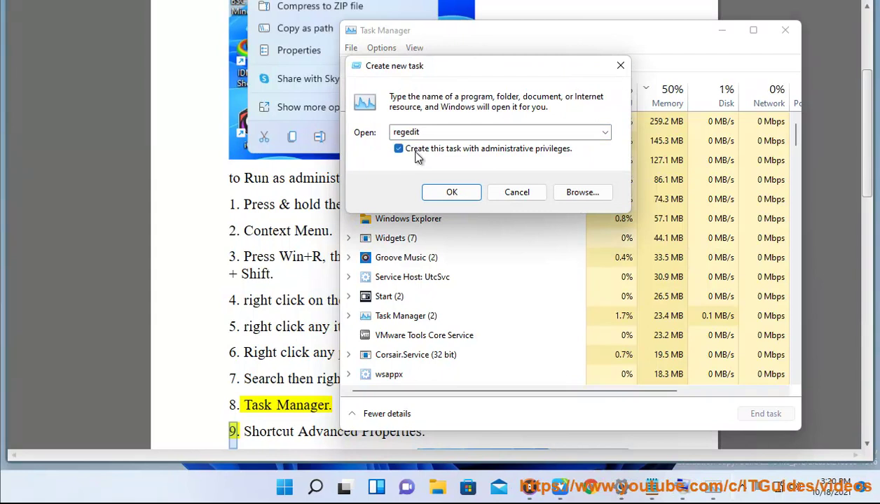
{"action": "left_click", "coordinate": [504, 192]}
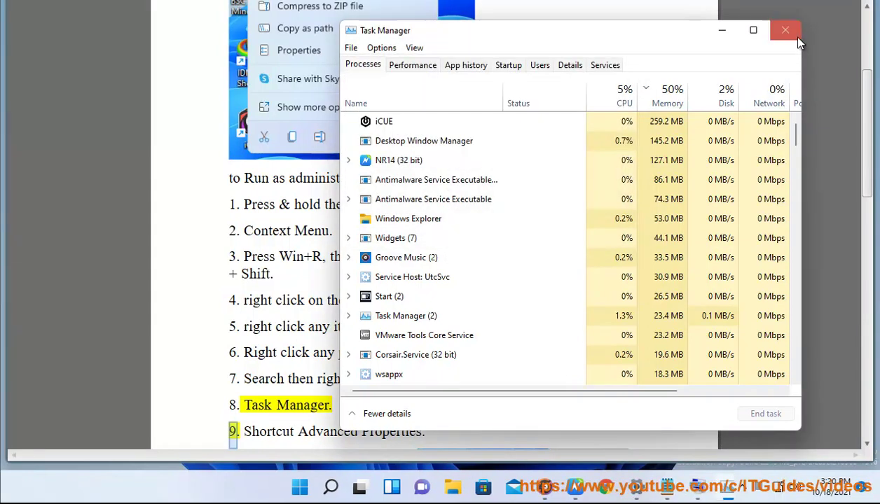
{"action": "left_click", "coordinate": [784, 32]}
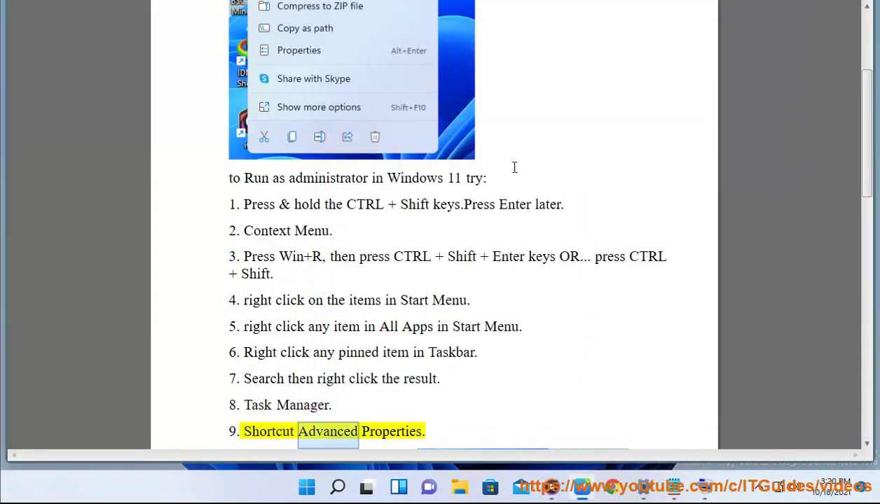
Step: Enable Run as administrator in the Roblox Studio shortcut's advanced properties, then cancel the change and close its properties
{"action": "scroll", "coordinate": [312, 75], "scroll_direction": "down", "scroll_amount": 2}
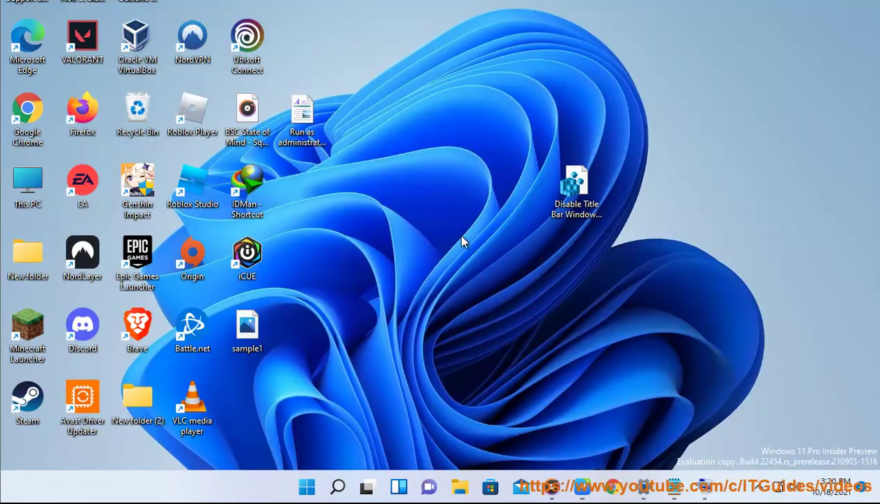
{"action": "right_click", "coordinate": [201, 194]}
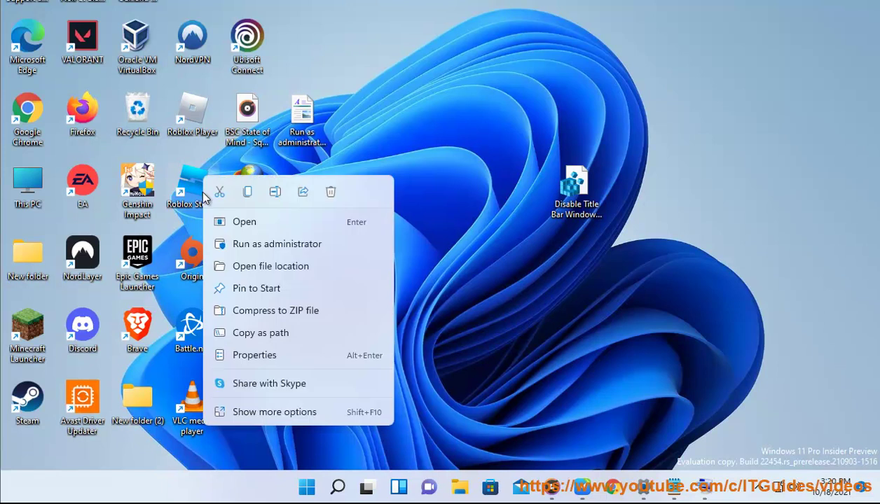
{"action": "left_click", "coordinate": [266, 358]}
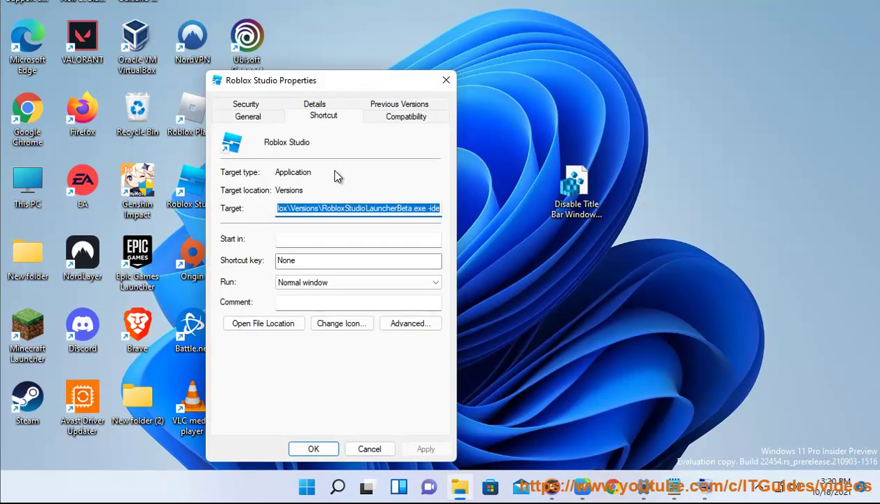
{"action": "left_click", "coordinate": [417, 326]}
{"action": "left_click_drag", "start_coordinate": [370, 118], "coordinate": [606, 99]}
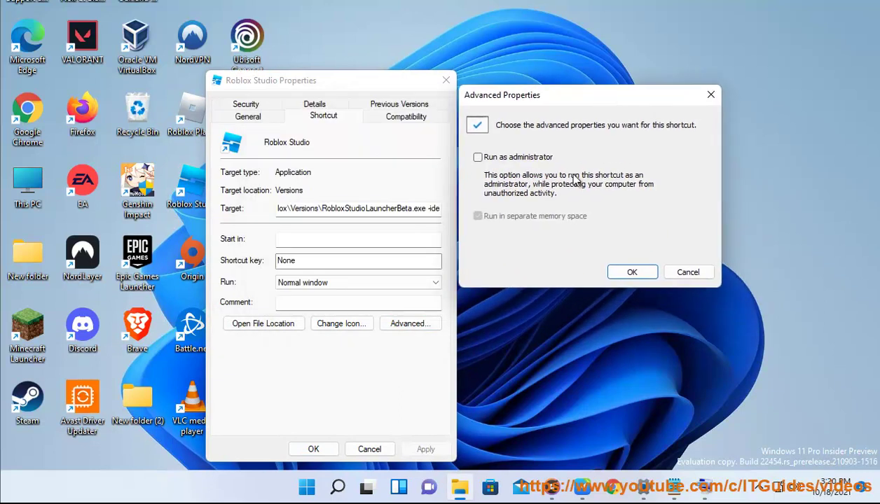
{"action": "left_click", "coordinate": [499, 158]}
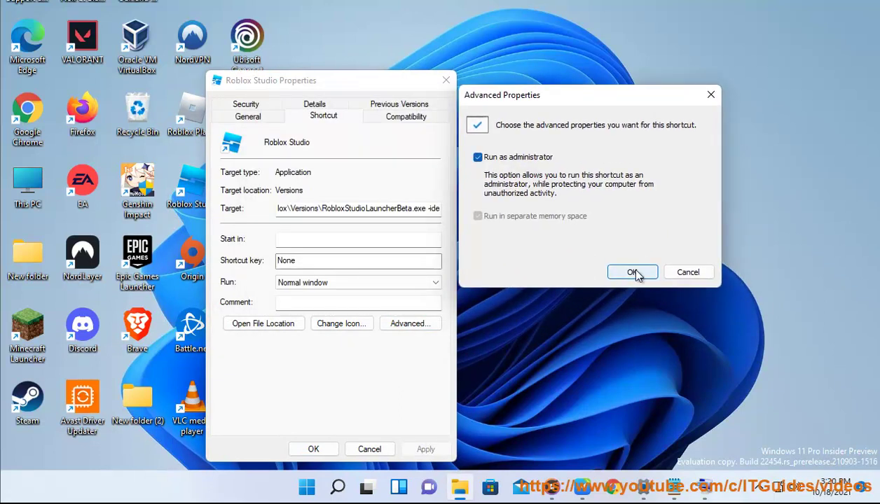
{"action": "left_click", "coordinate": [702, 274]}
{"action": "left_click", "coordinate": [369, 449]}
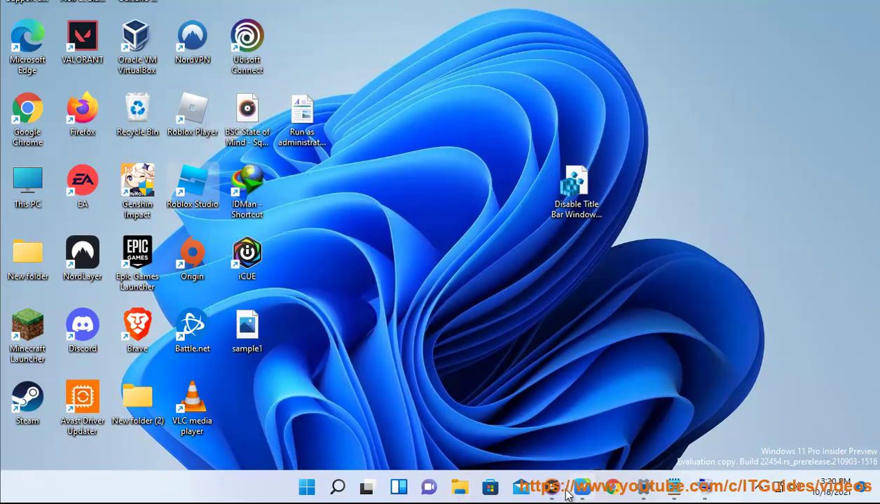
Step: Check the document's next method, enable Run this program as an administrator in Roblox Player's compatibility properties, then cancel
{"action": "left_click", "coordinate": [581, 487]}
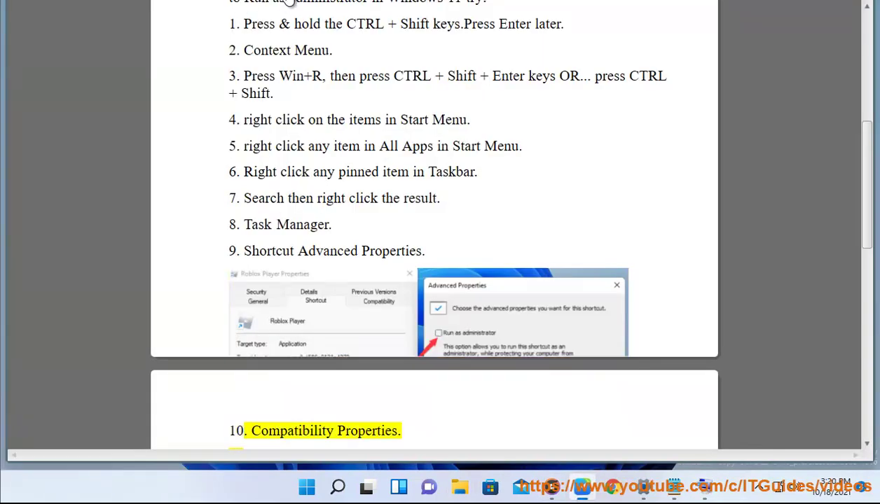
{"action": "scroll", "coordinate": [497, 105], "scroll_direction": "down", "scroll_amount": 3}
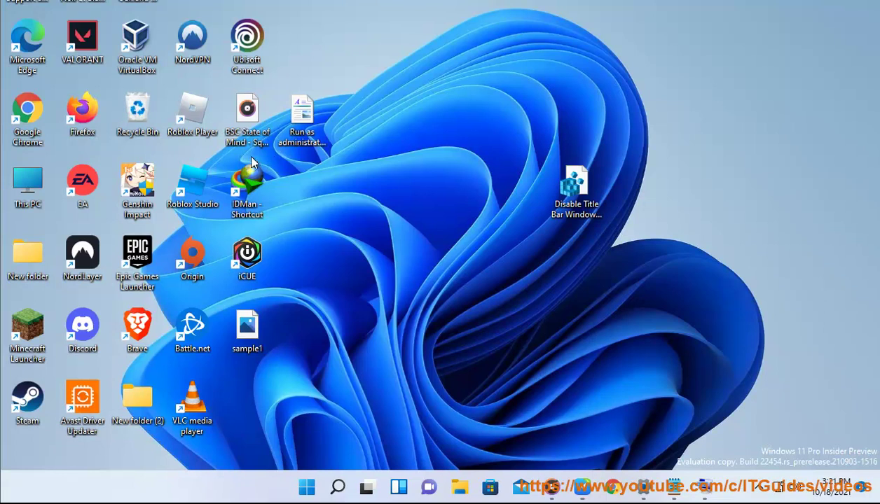
{"action": "right_click", "coordinate": [194, 113]}
{"action": "left_click", "coordinate": [273, 297]}
{"action": "left_click", "coordinate": [407, 119]}
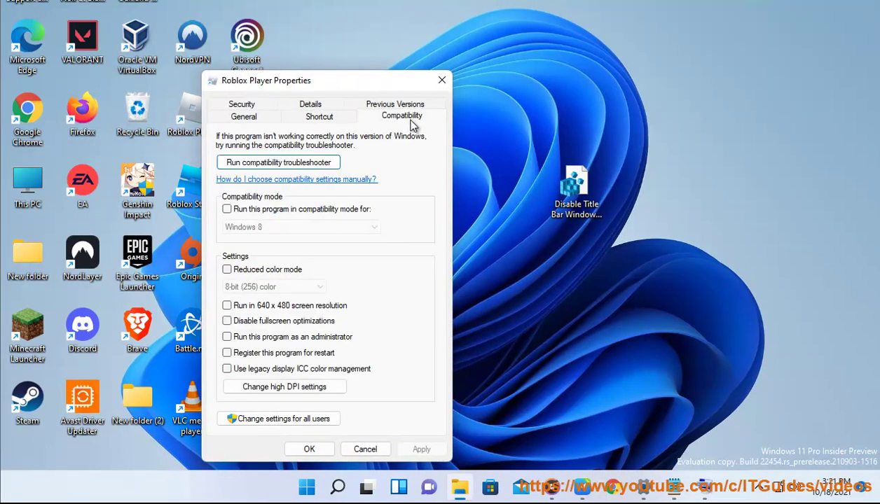
{"action": "left_click", "coordinate": [260, 337]}
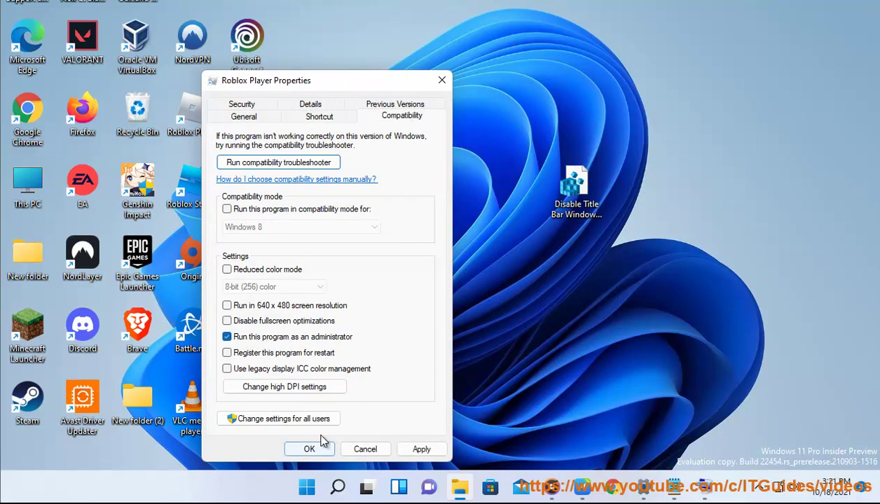
{"action": "left_click", "coordinate": [356, 449]}
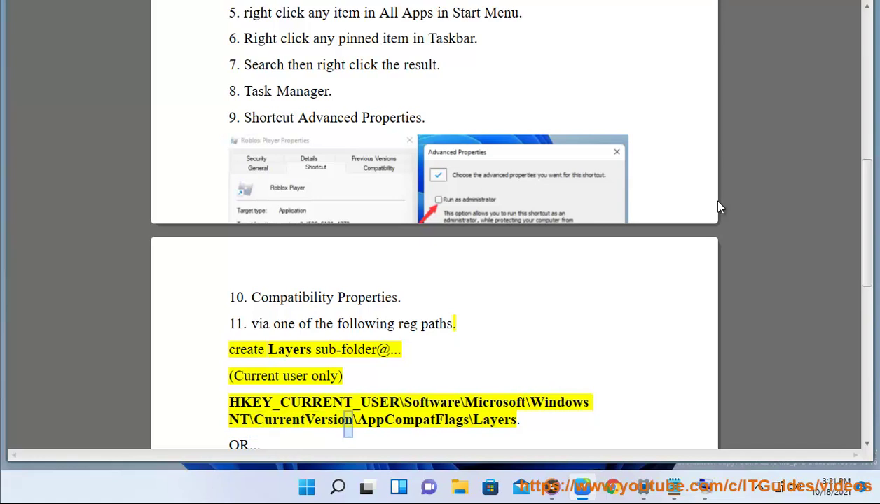
Step: Read the document's registry method: the Layers paths for current user and all users, plus the value name and data instructions
{"action": "scroll", "coordinate": [718, 202], "scroll_direction": "down", "scroll_amount": 1}
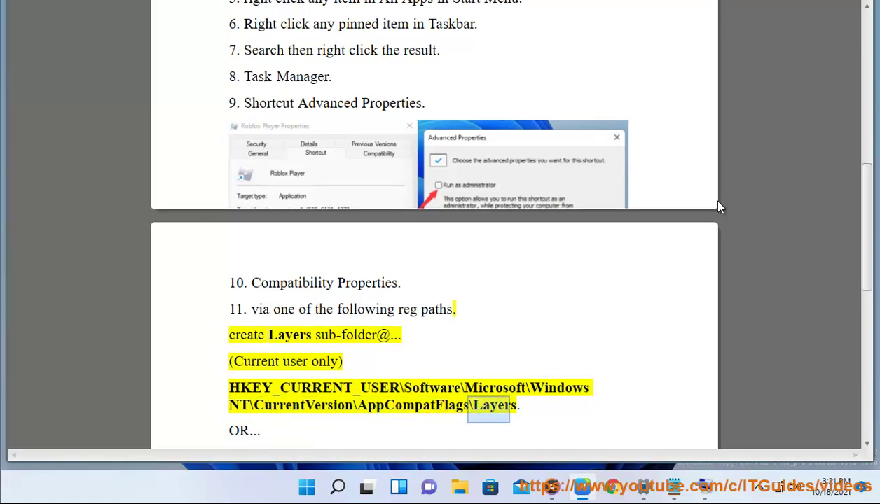
{"action": "scroll", "coordinate": [718, 206], "scroll_direction": "down", "scroll_amount": 1}
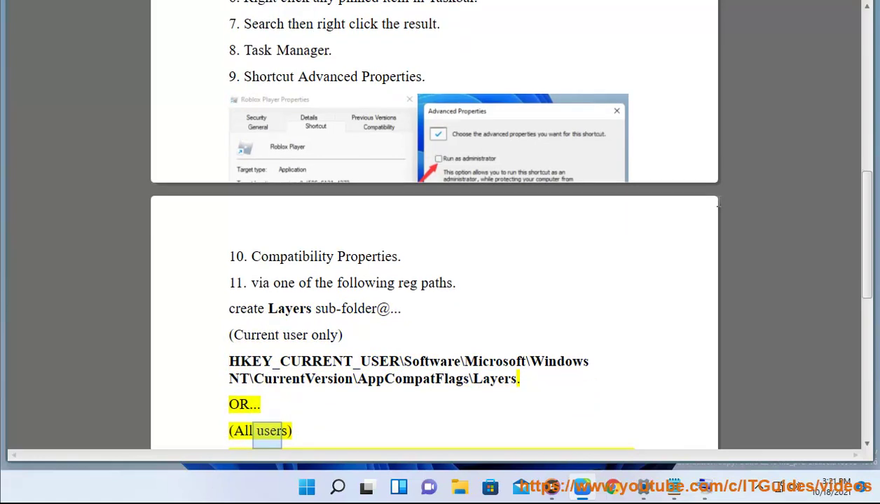
{"action": "scroll", "coordinate": [718, 203], "scroll_direction": "down", "scroll_amount": 1}
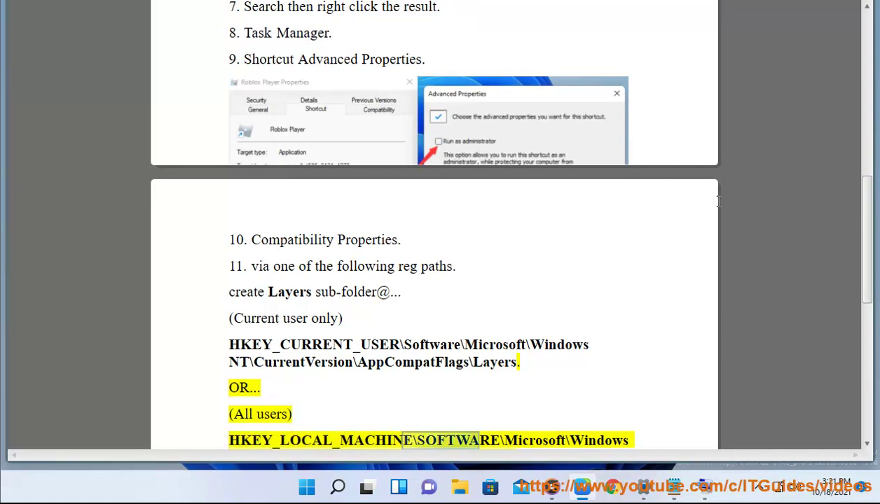
{"action": "scroll", "coordinate": [717, 202], "scroll_direction": "down", "scroll_amount": 1}
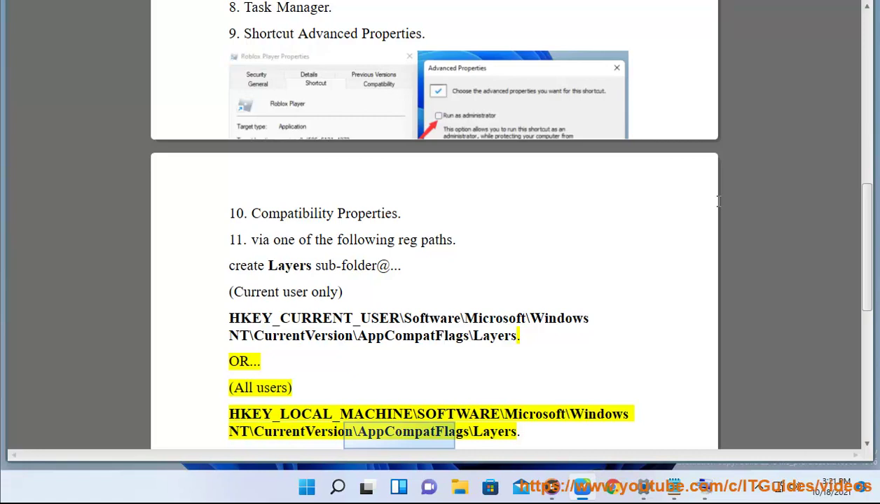
{"action": "scroll", "coordinate": [718, 201], "scroll_direction": "down", "scroll_amount": 1}
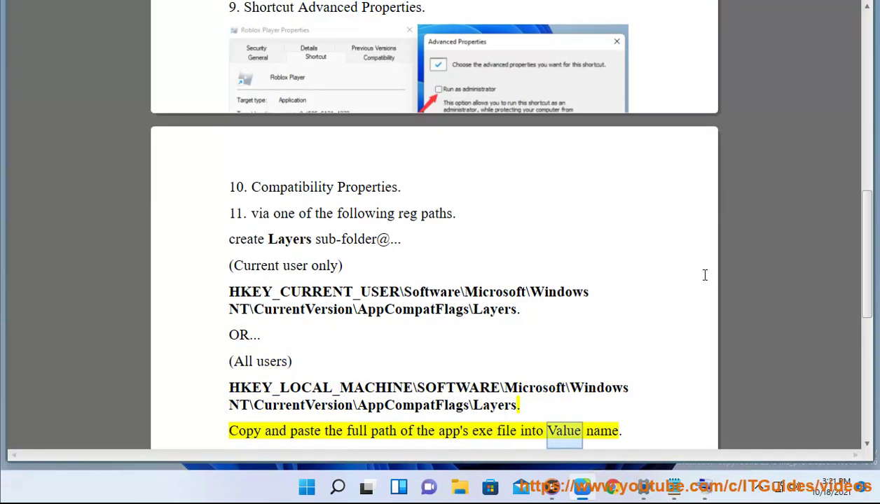
{"action": "scroll", "coordinate": [179, 143], "scroll_direction": "down", "scroll_amount": 1}
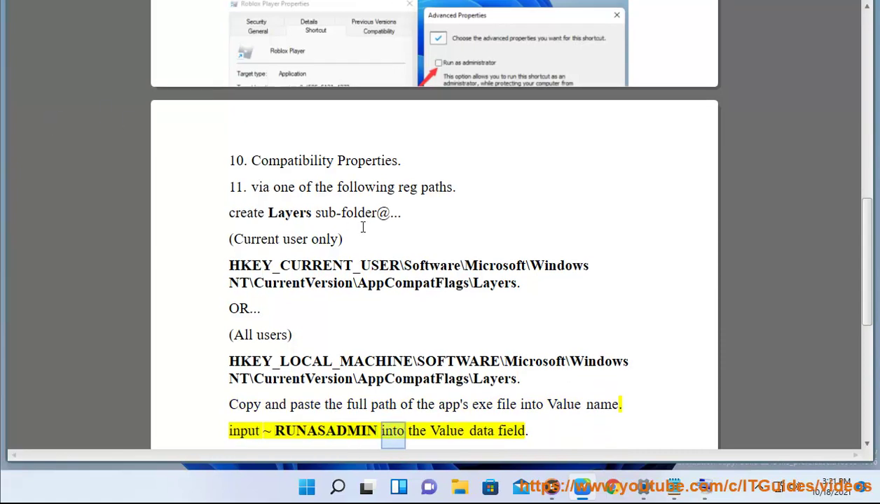
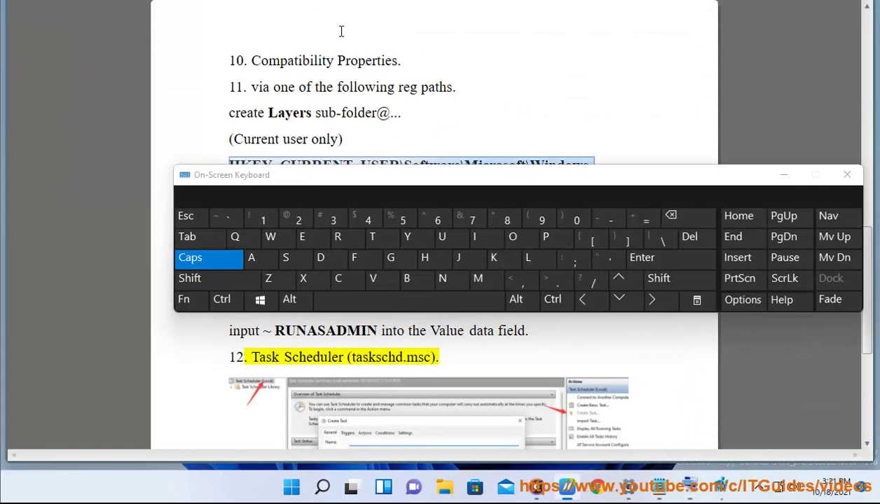
Step: Close the on-screen keyboard and go to HKEY_CURRENT_USER\Software\Microsoft\Windows NT\CurrentVersion\AppCompatFlags in Registry Editor
{"action": "left_click", "coordinate": [848, 174]}
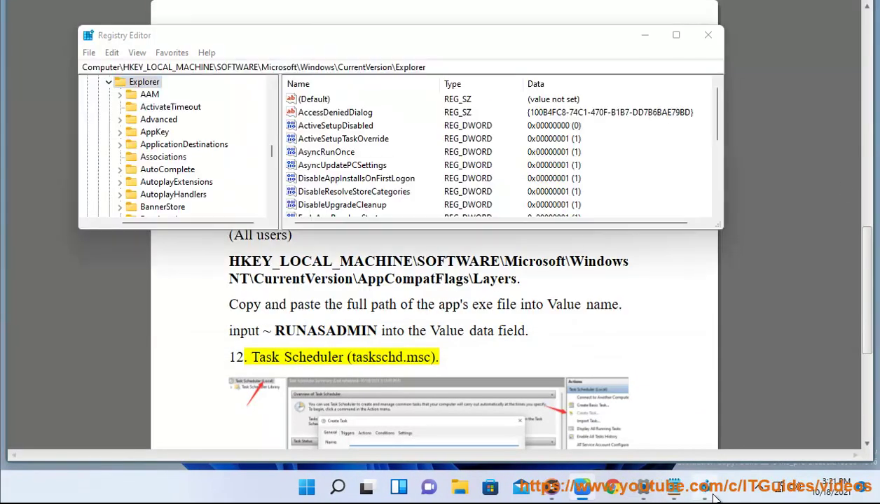
{"action": "left_click", "coordinate": [436, 67]}
{"action": "type", "text": "HKEY_CURRENT_USER\\Software\\Microsoft\\Windows NT\\CurrentVersion\\AppCompatFlags\\Layers"}
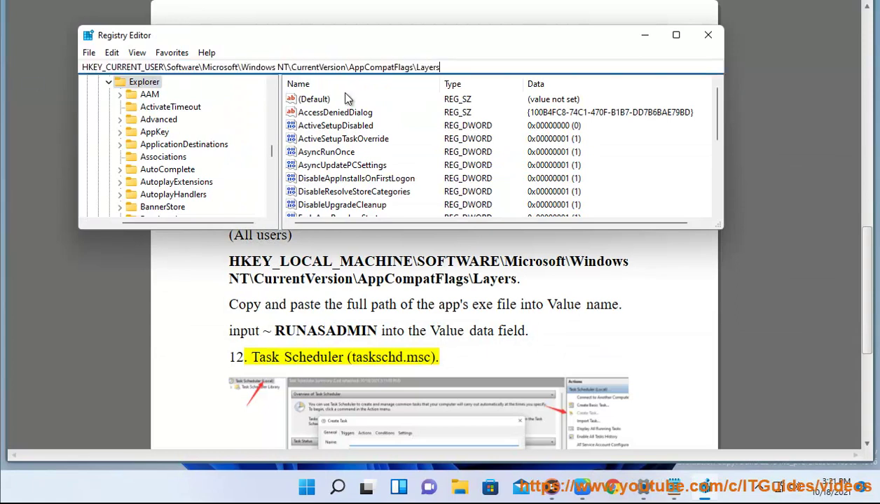
{"action": "key", "text": "Return"}
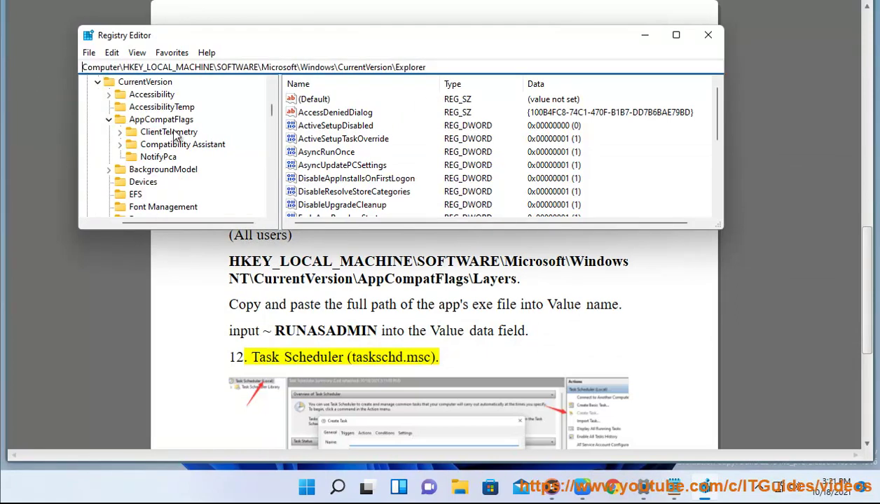
{"action": "left_click_drag", "start_coordinate": [368, 31], "coordinate": [392, 219]}
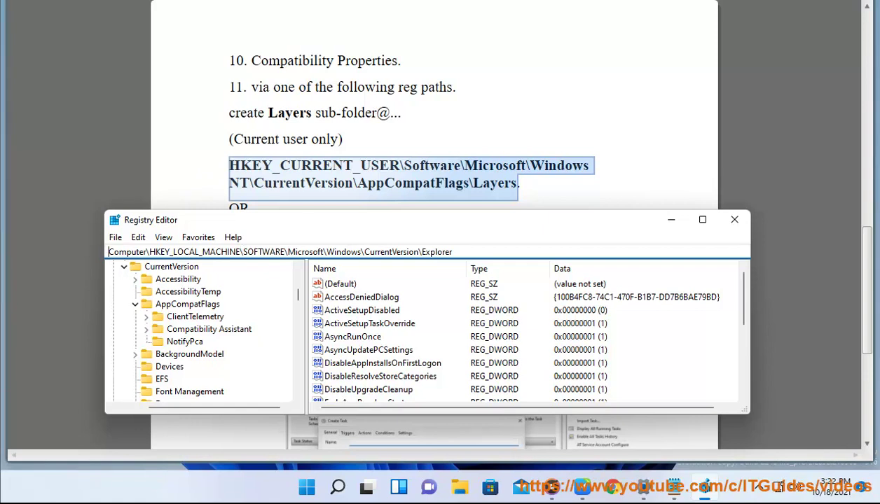
{"action": "left_click", "coordinate": [203, 304]}
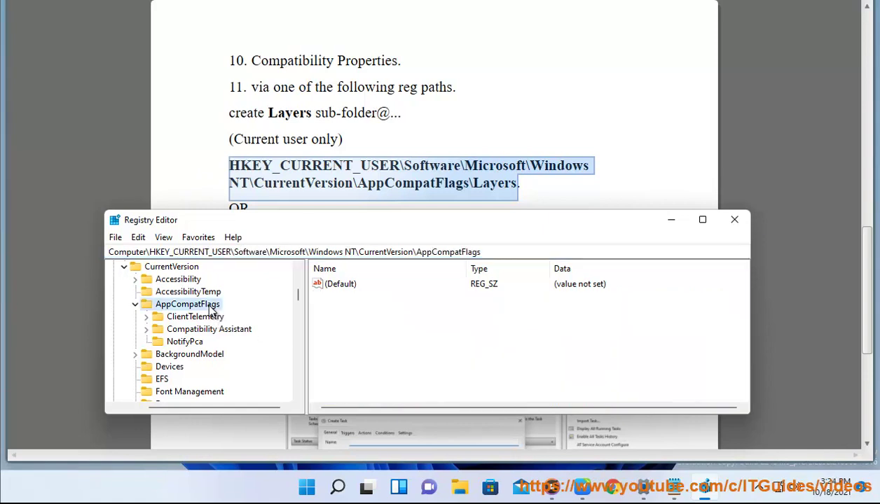
Step: Create a new key named Layers under AppCompatFlags
{"action": "right_click", "coordinate": [206, 306]}
{"action": "mouse_move", "coordinate": [269, 331]}
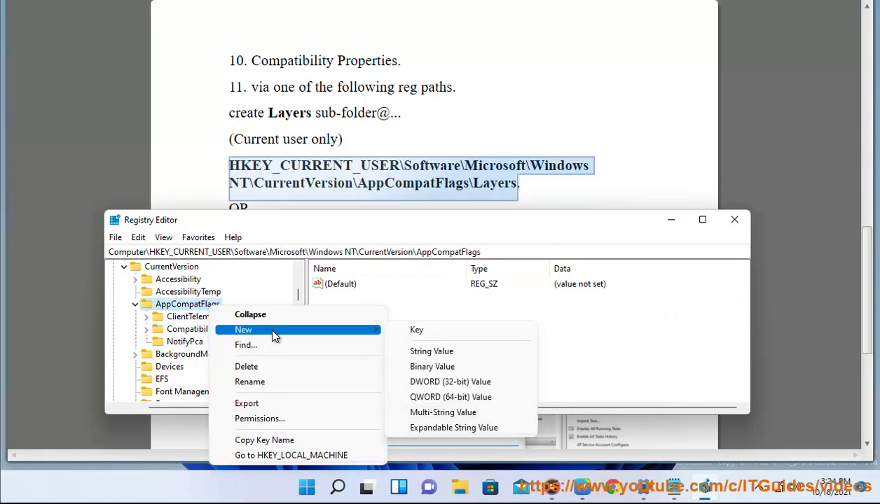
{"action": "left_click", "coordinate": [417, 333]}
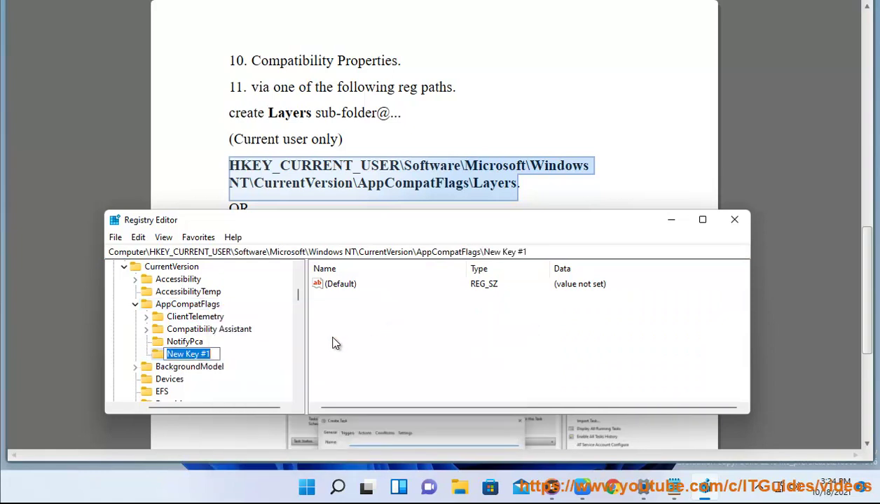
{"action": "type", "text": "La"}
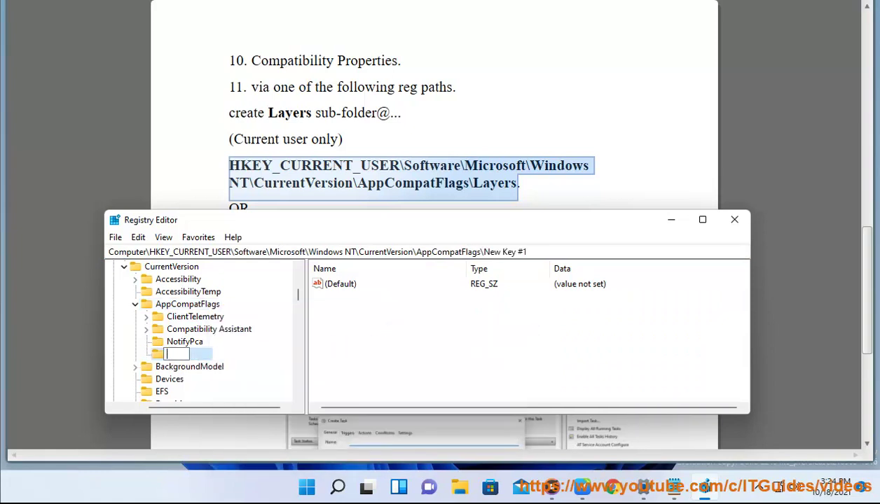
{"action": "type", "text": "yers"}
{"action": "key", "text": "Return"}
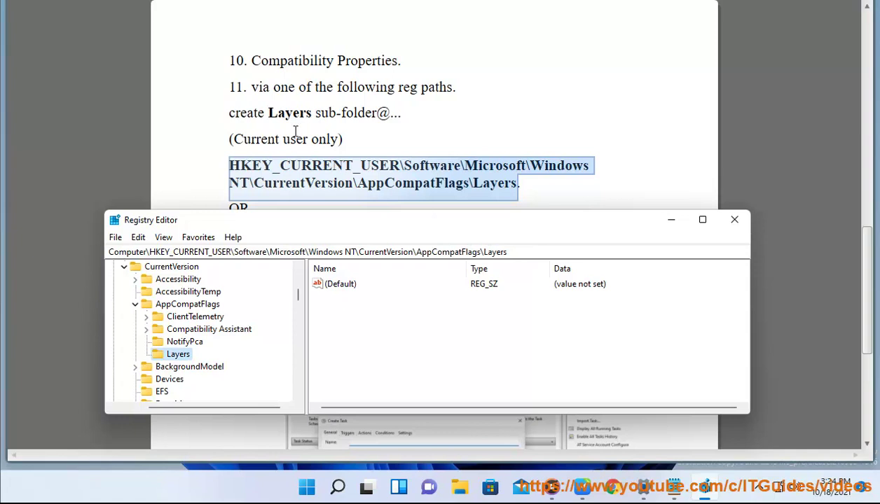
Step: Open the Epic Games Launcher desktop shortcut's properties and copy its target path without the quotation marks
{"action": "left_click", "coordinate": [671, 221]}
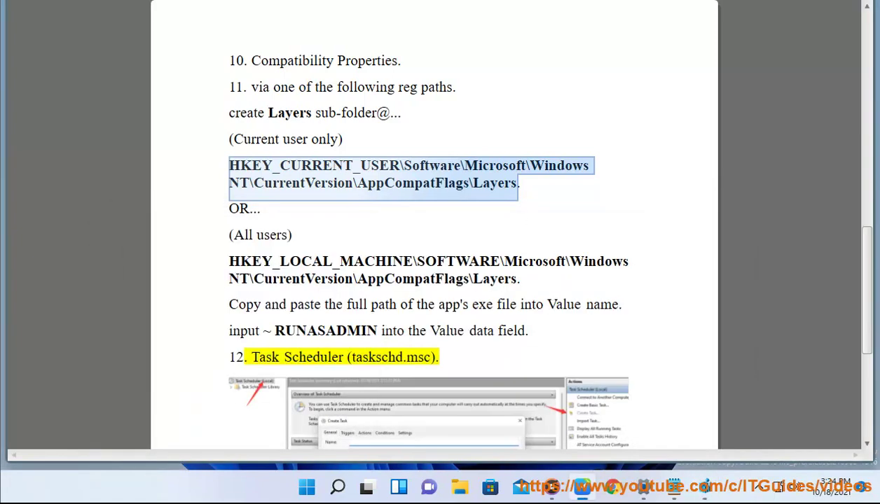
{"action": "left_click", "coordinate": [704, 487]}
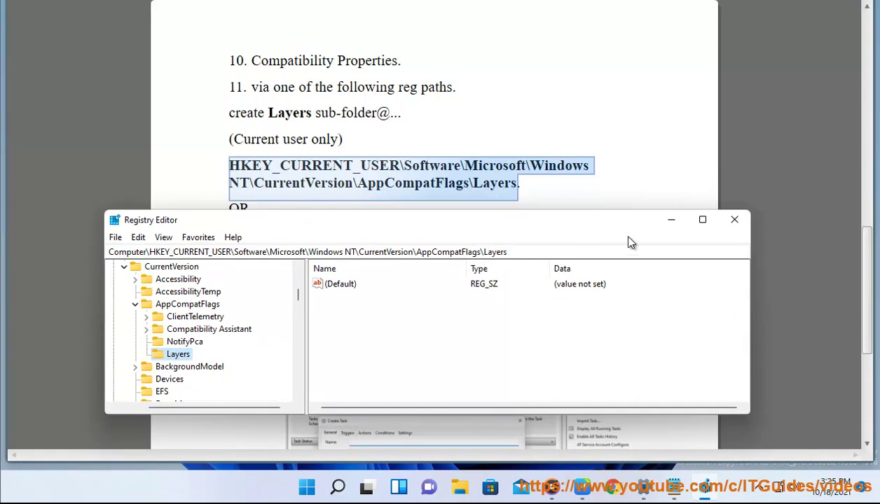
{"action": "left_click", "coordinate": [699, 182]}
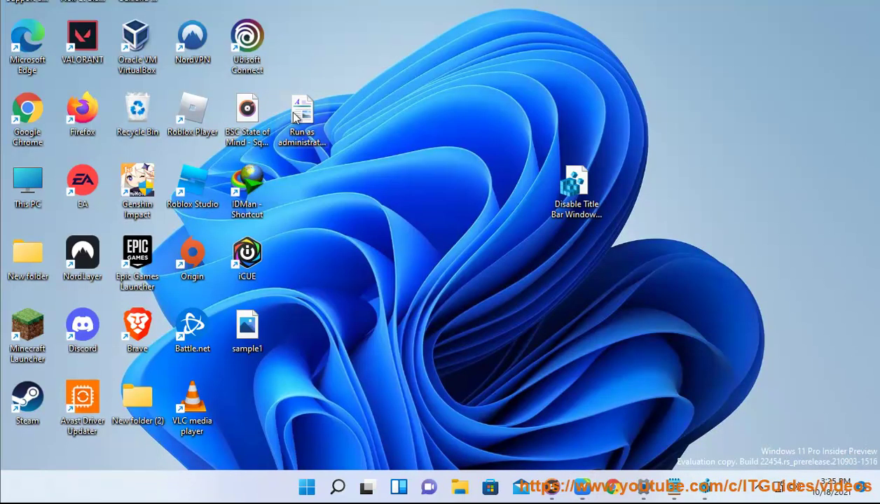
{"action": "right_click", "coordinate": [146, 256]}
{"action": "left_click", "coordinate": [196, 185]}
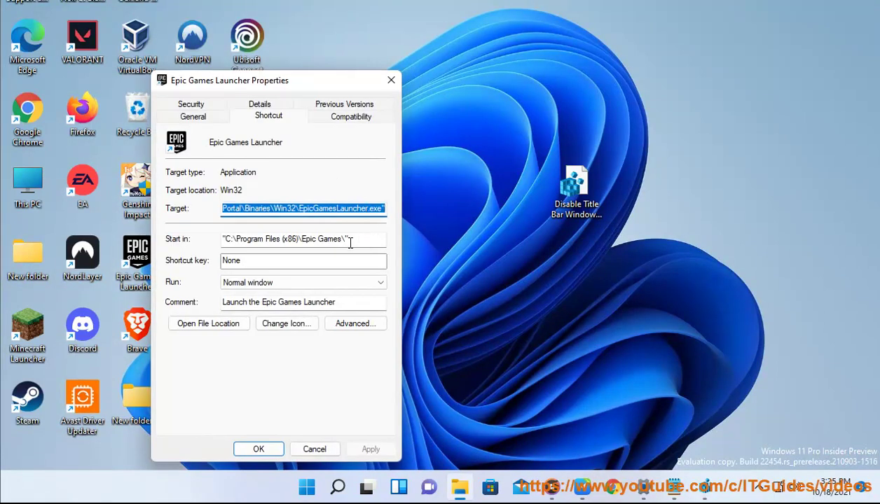
{"action": "left_click", "coordinate": [379, 208]}
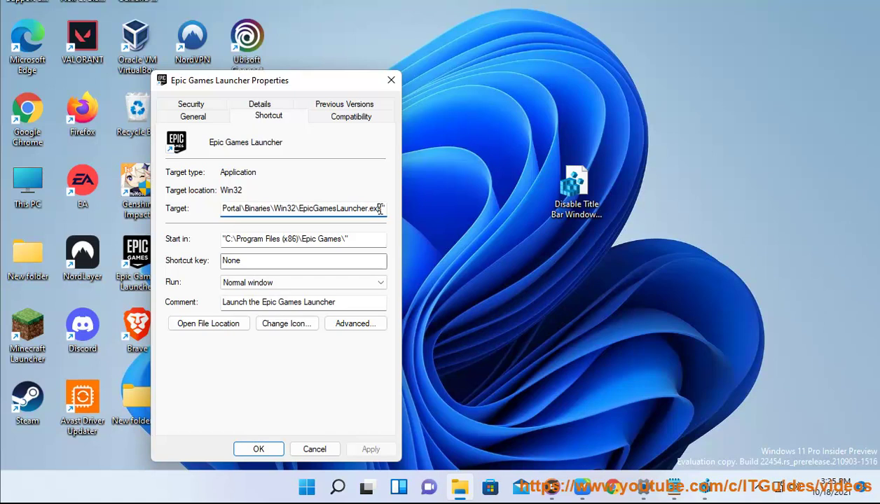
{"action": "left_click_drag", "start_coordinate": [382, 208], "coordinate": [217, 208]}
{"action": "key", "text": "ctrl+c"}
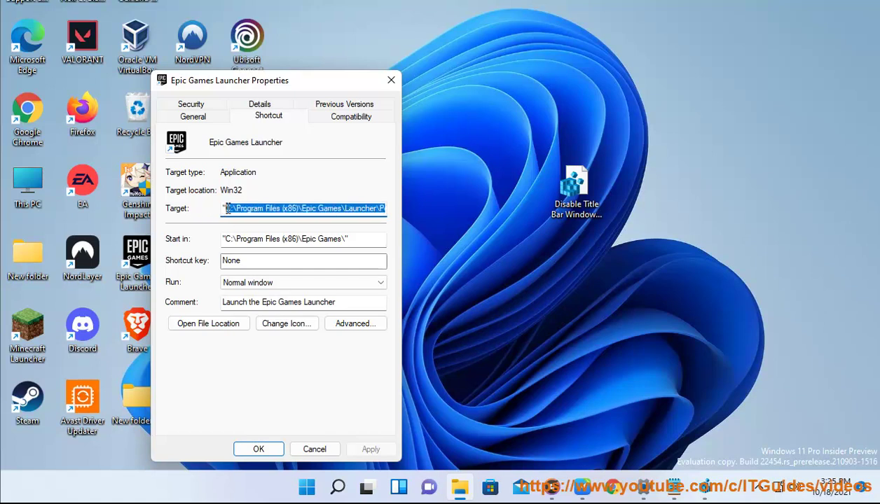
Step: Add a string value to the Layers key, named with the copied Epic Games Launcher path, and open it for editing
{"action": "left_click", "coordinate": [703, 486]}
{"action": "right_click", "coordinate": [393, 319]}
{"action": "mouse_move", "coordinate": [413, 324]}
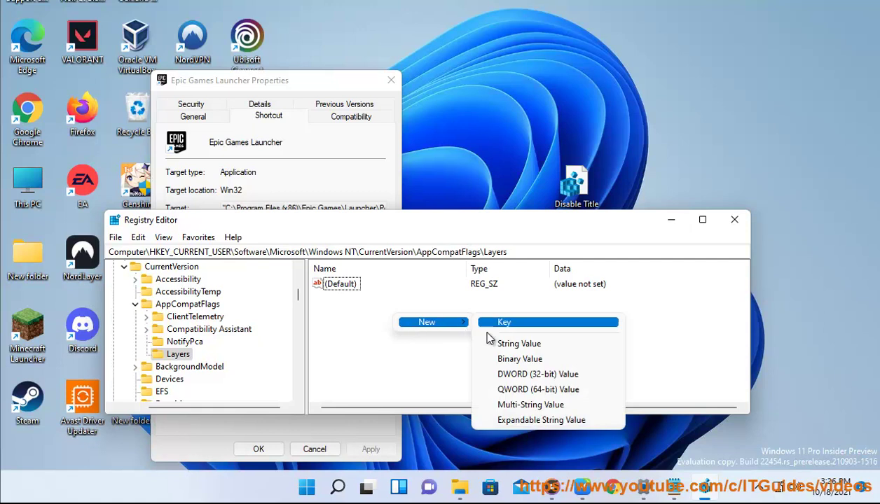
{"action": "left_click", "coordinate": [531, 345]}
{"action": "key", "text": "ctrl+v"}
{"action": "key", "text": "Return"}
{"action": "key", "text": "Return"}
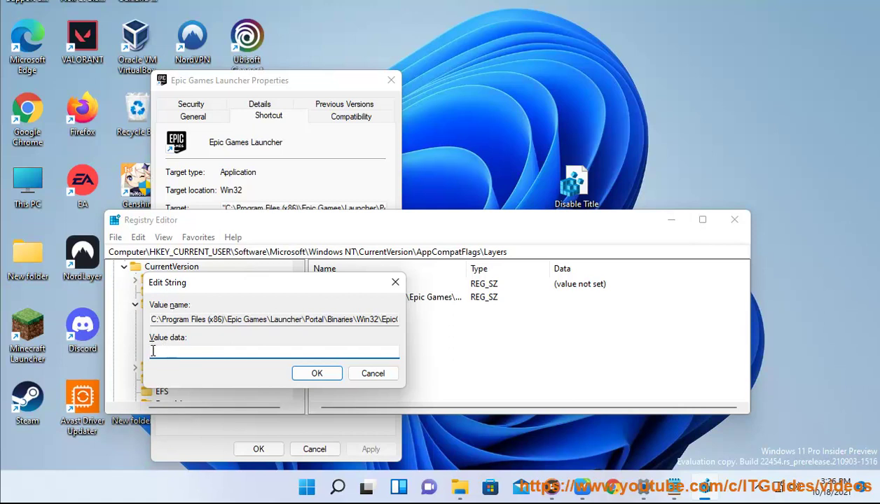
Step: Copy ~ RUNASADMIN from the notes document into the Epic Games Launcher value's data and discard the edit
{"action": "left_click", "coordinate": [581, 487]}
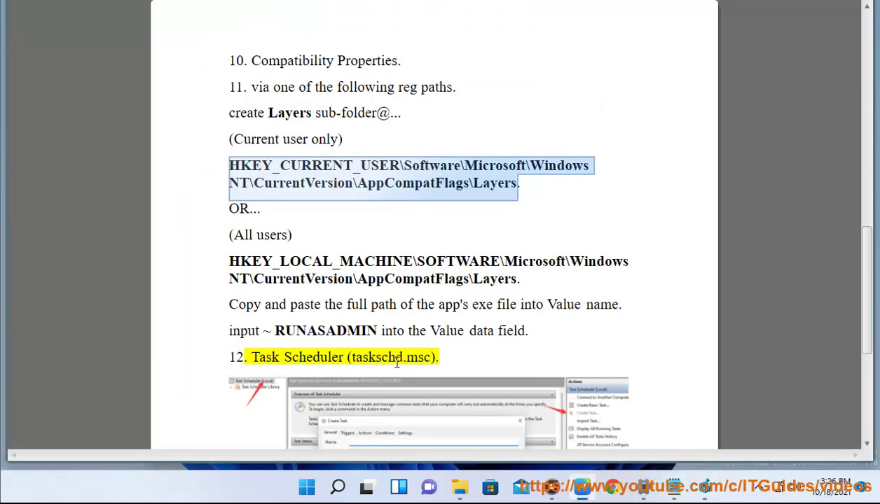
{"action": "left_click_drag", "start_coordinate": [378, 331], "coordinate": [266, 331]}
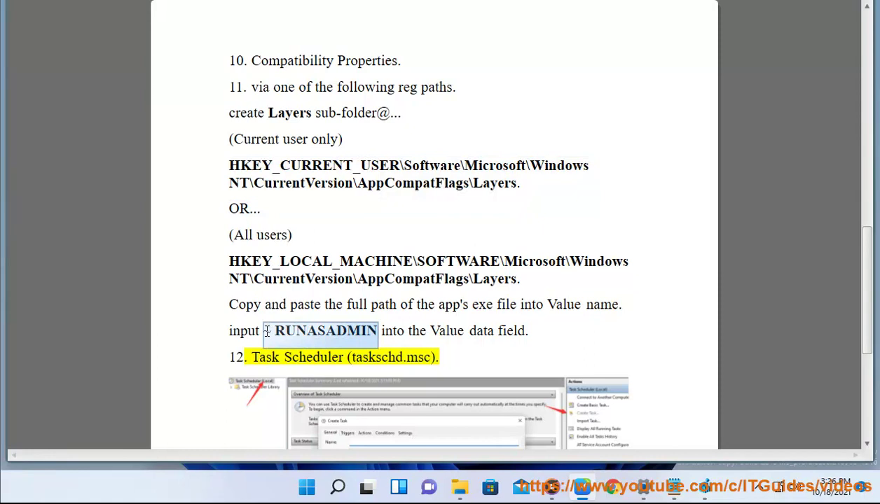
{"action": "key", "text": "ctrl+c"}
{"action": "left_click", "coordinate": [704, 486]}
{"action": "key", "text": "ctrl+v"}
{"action": "left_click_drag", "start_coordinate": [210, 352], "coordinate": [128, 349]}
{"action": "left_click", "coordinate": [375, 374]}
Step: Delete the Epic Games Launcher value from the Layers key, and close Registry Editor and the shortcut's properties
{"action": "key", "text": "Delete"}
{"action": "key", "text": "Return"}
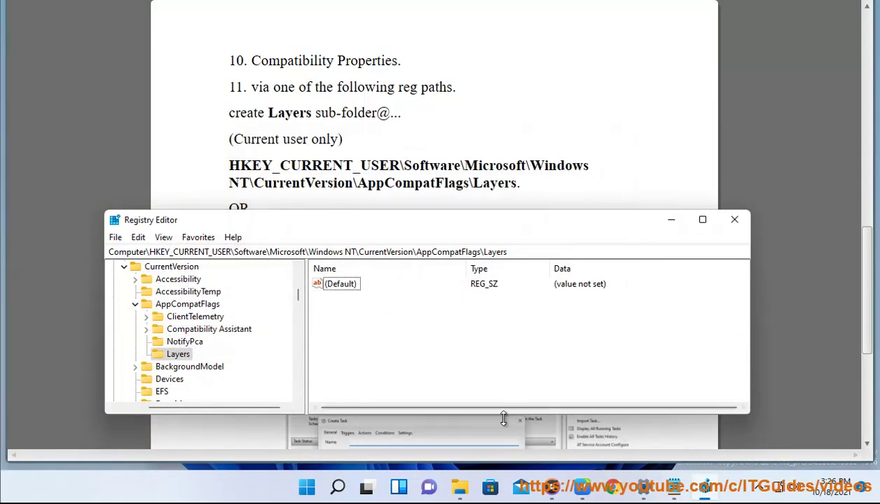
{"action": "left_click", "coordinate": [735, 220]}
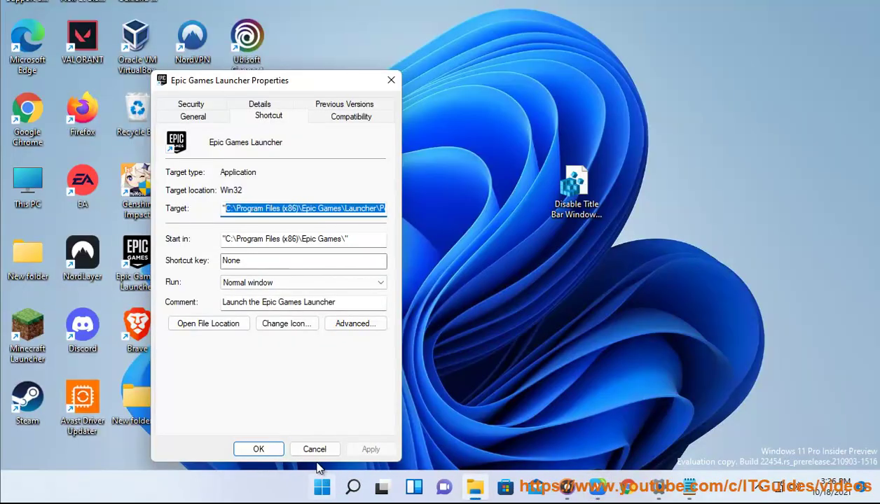
{"action": "left_click", "coordinate": [315, 449]}
Step: Examine the Steam desktop shortcut's properties, selecting its target path without the quotation marks, and close them without changes
{"action": "right_click", "coordinate": [38, 406]}
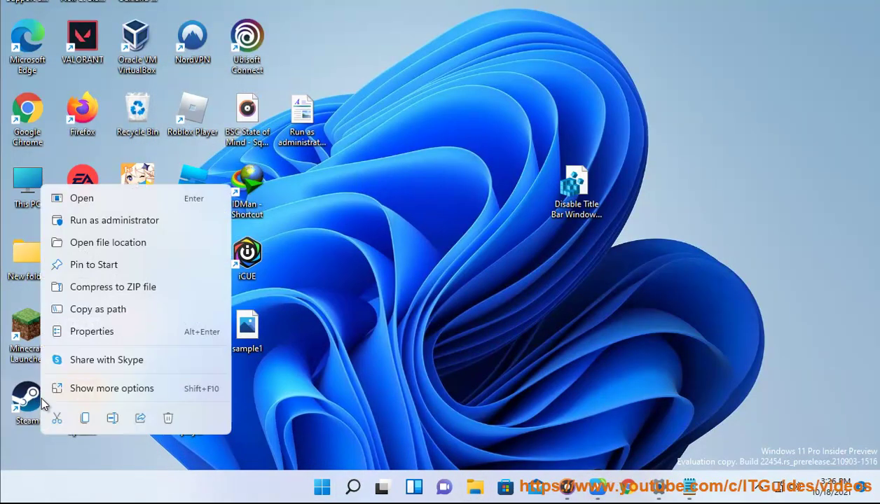
{"action": "left_click", "coordinate": [100, 331]}
{"action": "left_click_drag", "start_coordinate": [253, 210], "coordinate": [117, 209]}
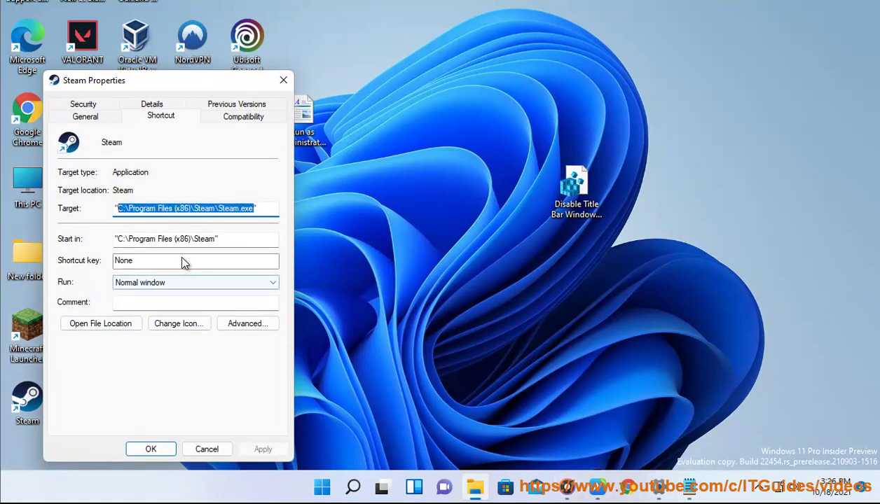
{"action": "left_click", "coordinate": [227, 451]}
Step: Copy taskschd.msc from item 12 of the notes document and use it in Windows search to open Task Scheduler
{"action": "left_click", "coordinate": [603, 485]}
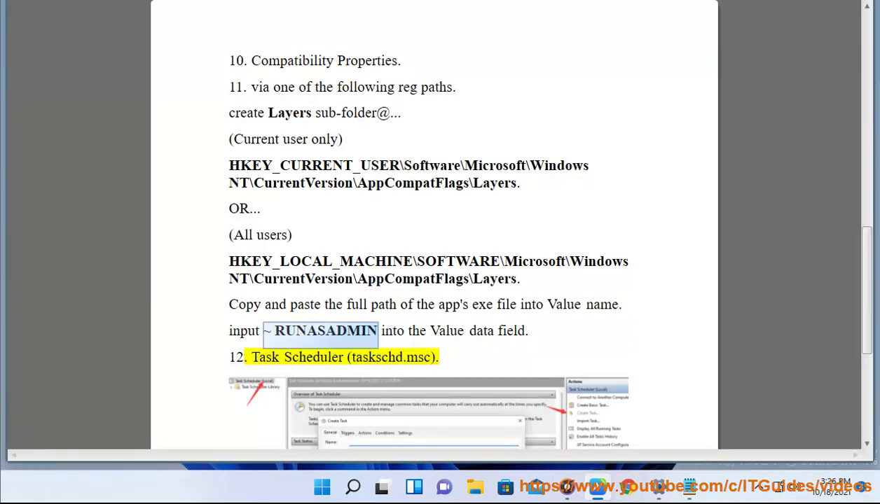
{"action": "scroll", "coordinate": [614, 291], "scroll_direction": "down", "scroll_amount": 3}
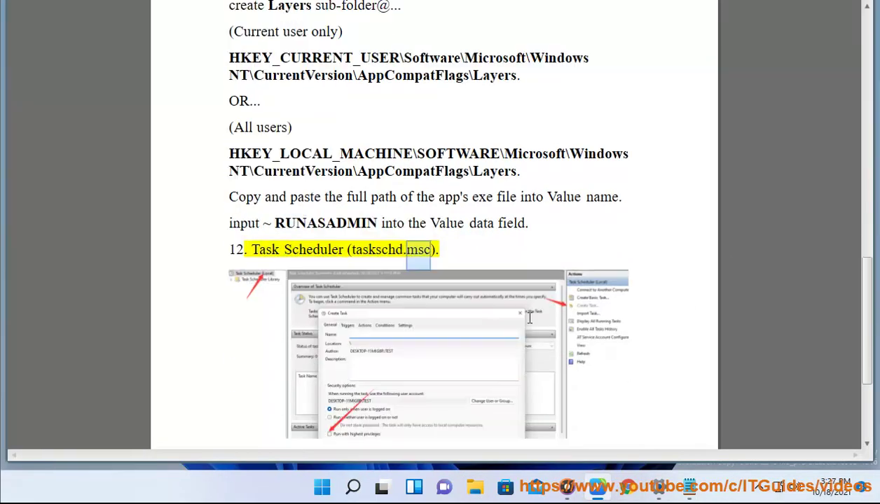
{"action": "left_click_drag", "start_coordinate": [431, 251], "coordinate": [355, 255]}
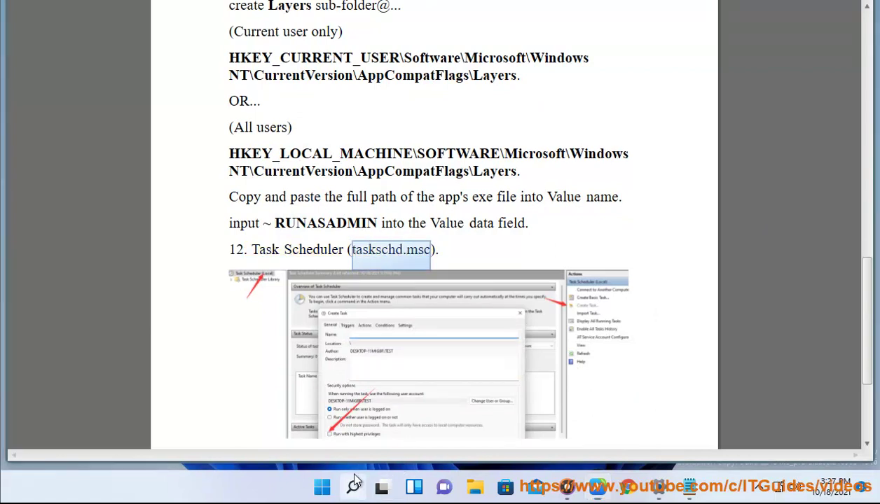
{"action": "left_click", "coordinate": [353, 487]}
{"action": "key", "text": "ctrl+v"}
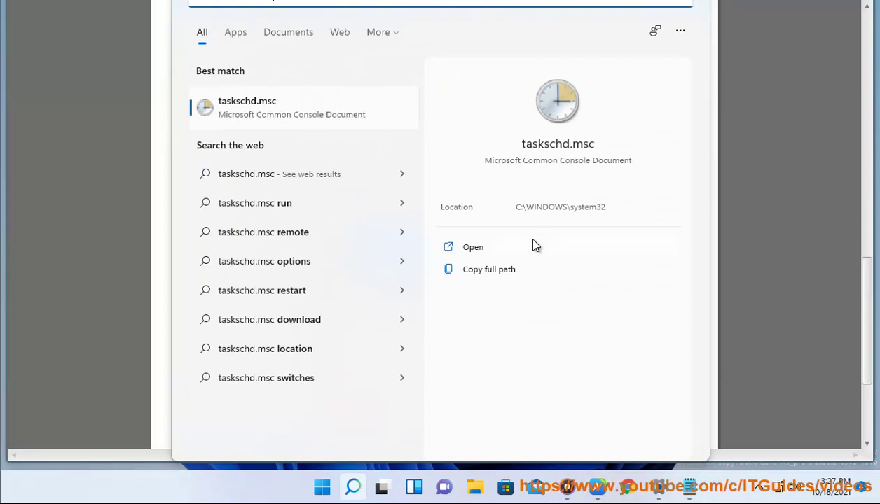
{"action": "left_click", "coordinate": [471, 249]}
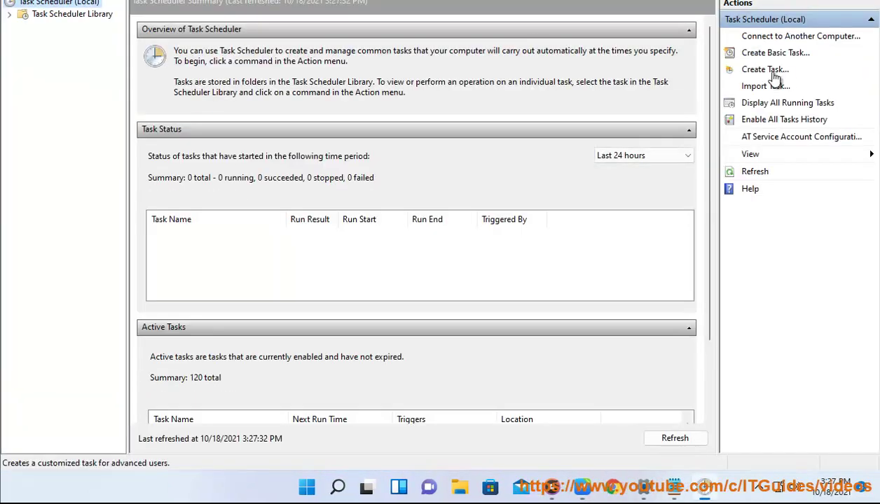
Step: Start creating a task named test and enable running it with highest privileges
{"action": "left_click", "coordinate": [771, 72]}
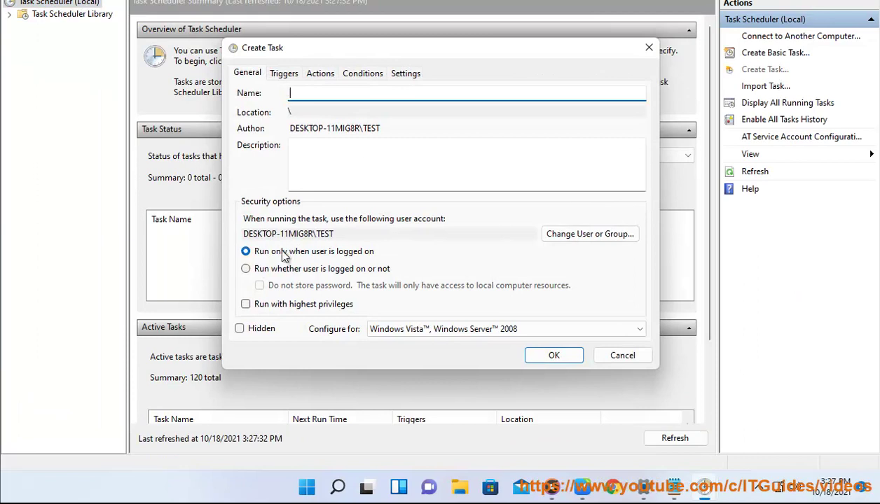
{"action": "left_click", "coordinate": [275, 306]}
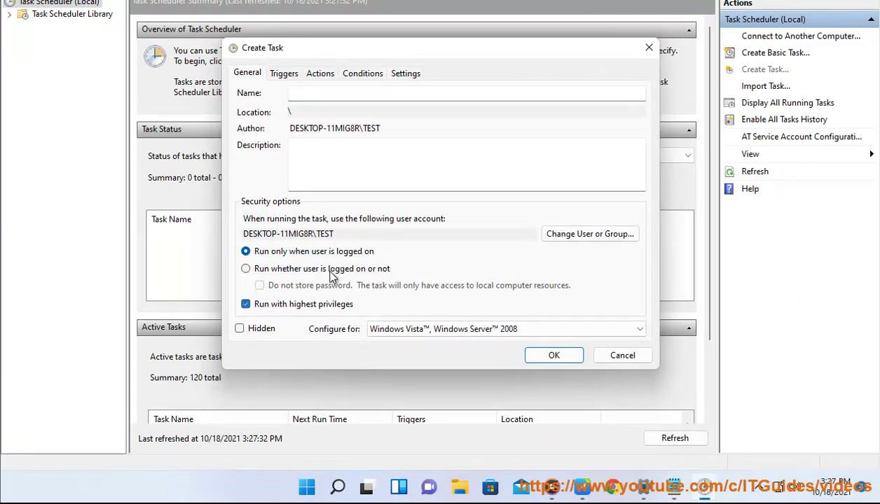
{"action": "left_click", "coordinate": [309, 92]}
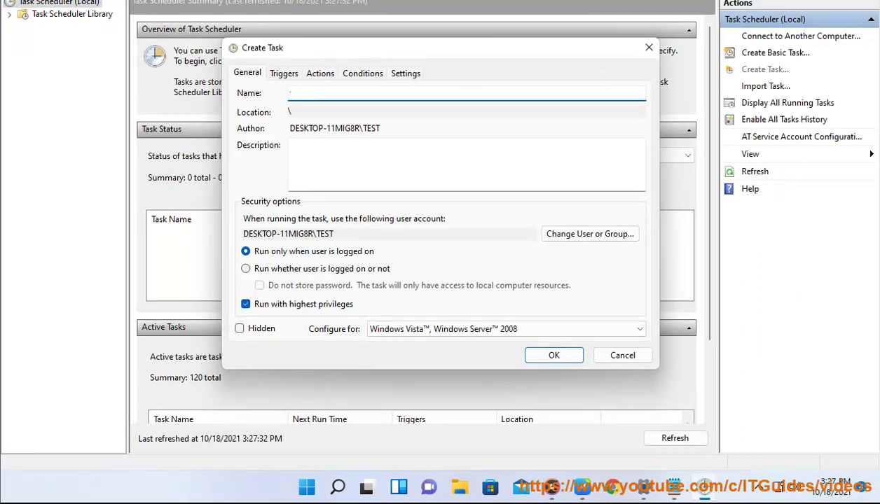
Step: Examine the new trigger options without adding one, and review the task's actions, conditions and additional settings
{"action": "left_click", "coordinate": [284, 73]}
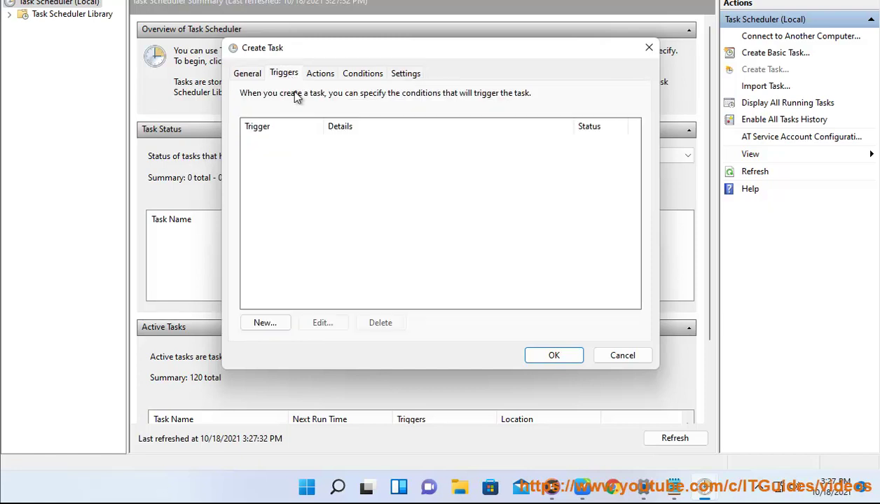
{"action": "left_click", "coordinate": [274, 326]}
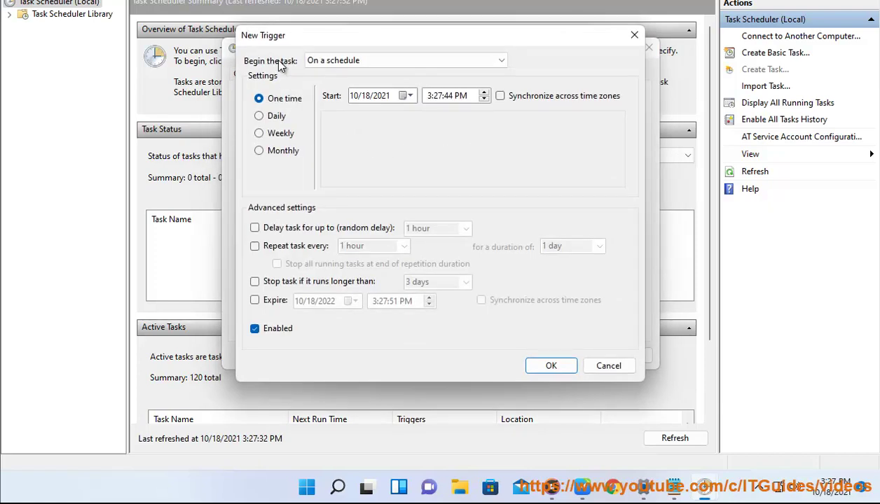
{"action": "left_click", "coordinate": [616, 365]}
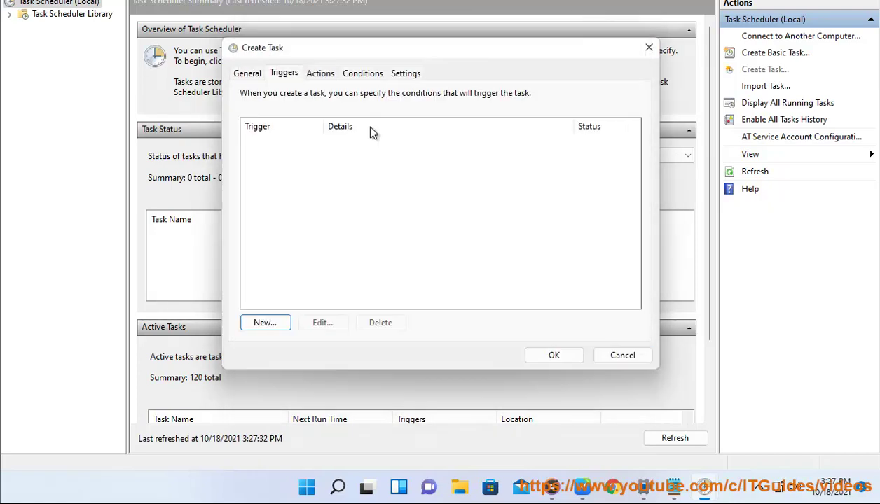
{"action": "left_click", "coordinate": [324, 73]}
{"action": "left_click", "coordinate": [362, 72]}
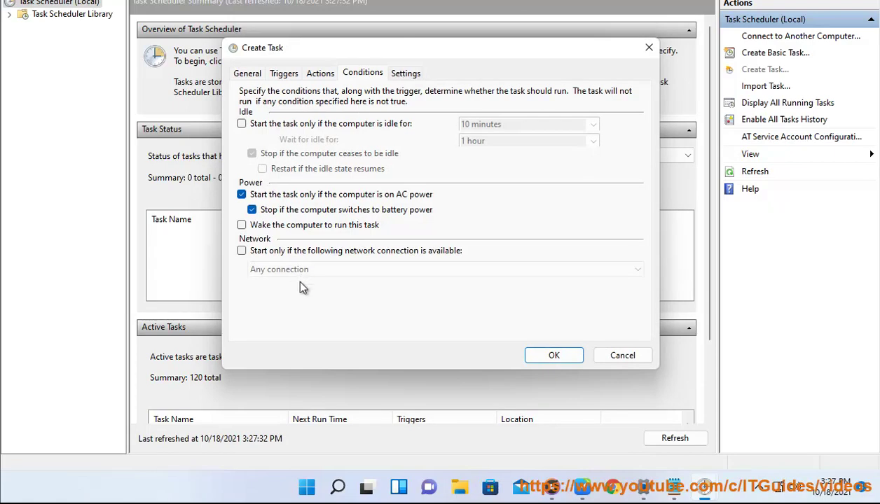
{"action": "left_click", "coordinate": [402, 74]}
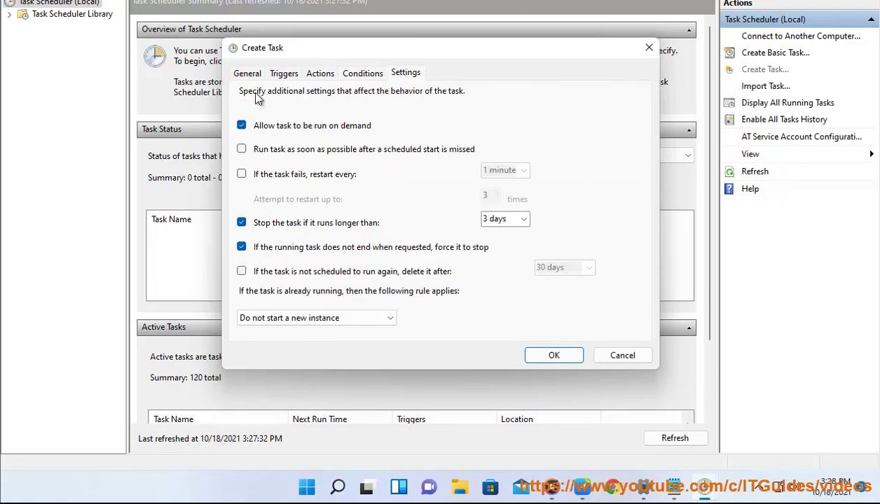
Step: Recheck the highest privileges option in the test task's general settings, discard the task and return to the notes document
{"action": "left_click", "coordinate": [247, 73]}
{"action": "left_click", "coordinate": [284, 306]}
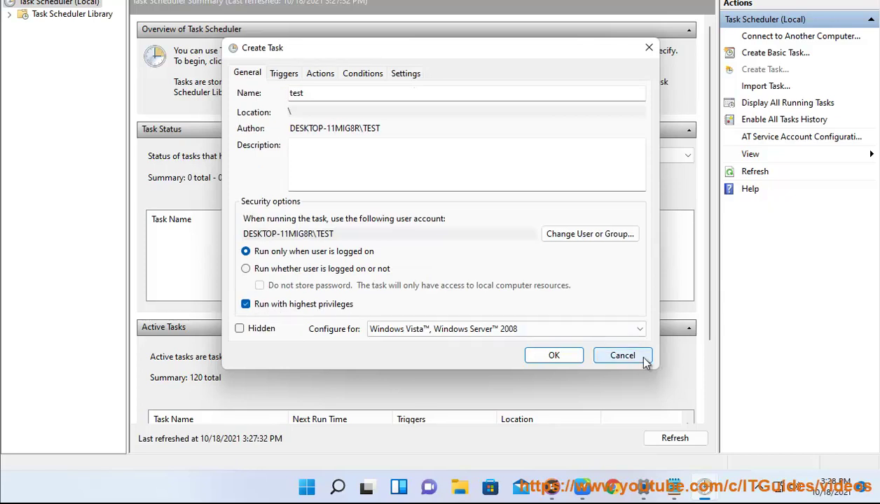
{"action": "left_click", "coordinate": [619, 356]}
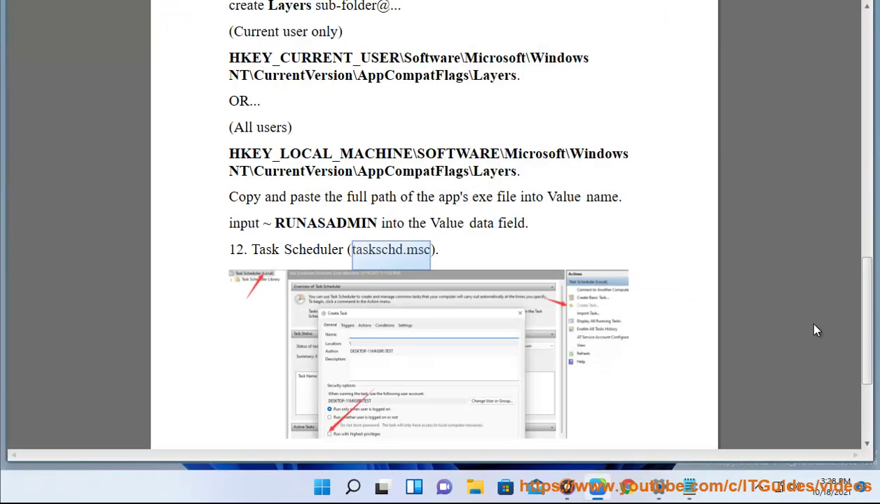